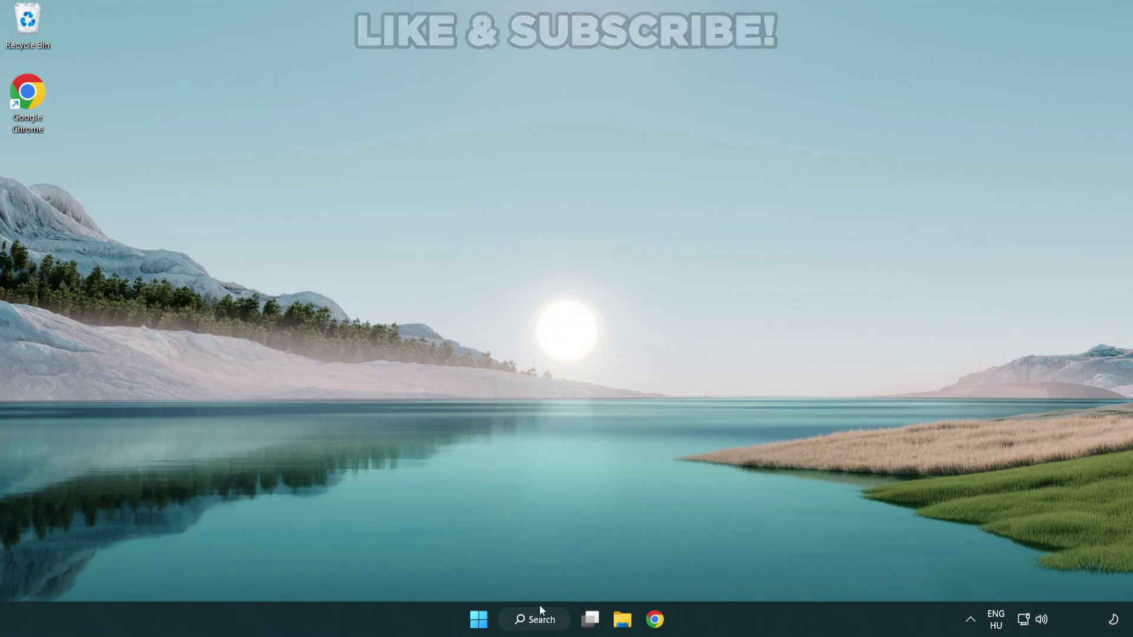
Search Windows for 'device manager' and launch Device Manager from the results.
left_click(540, 620)
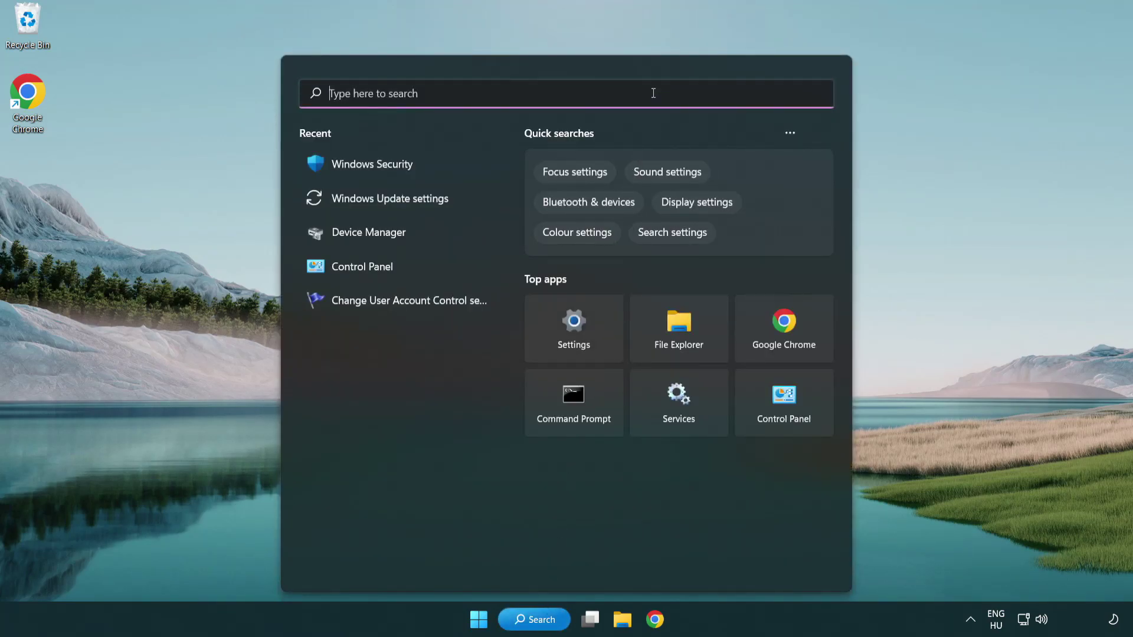
type("device m")
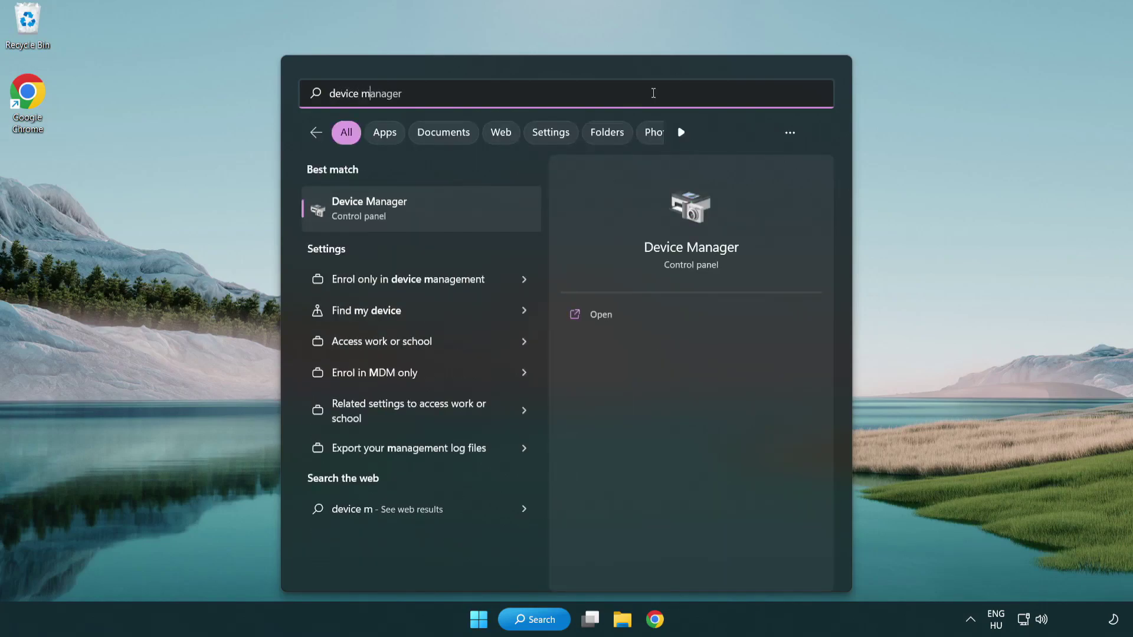
type("anager")
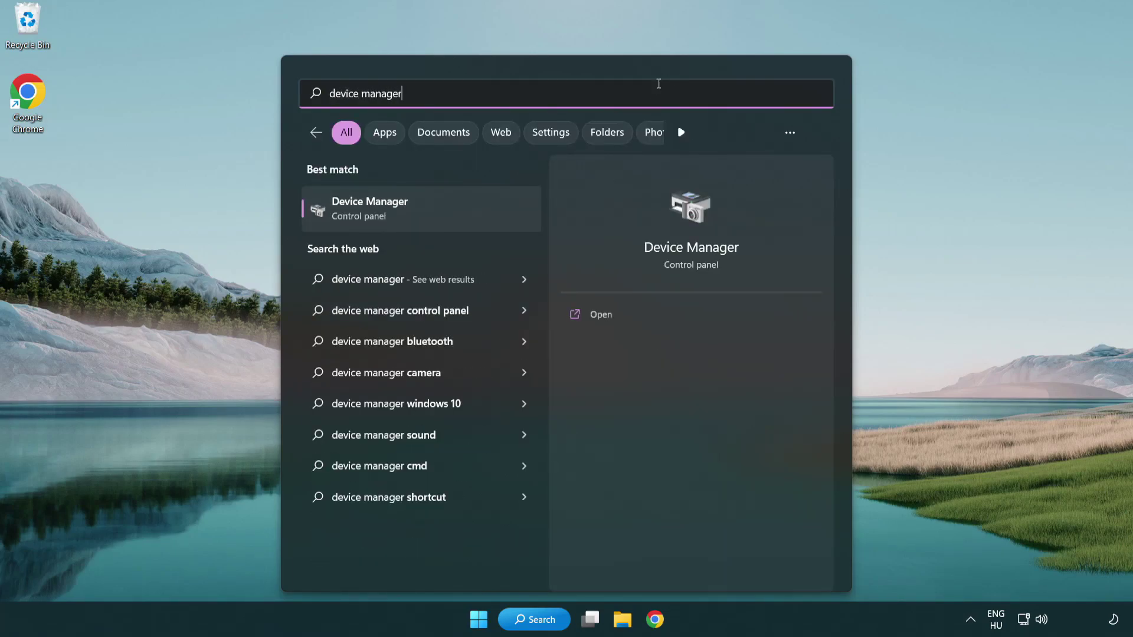
left_click(452, 213)
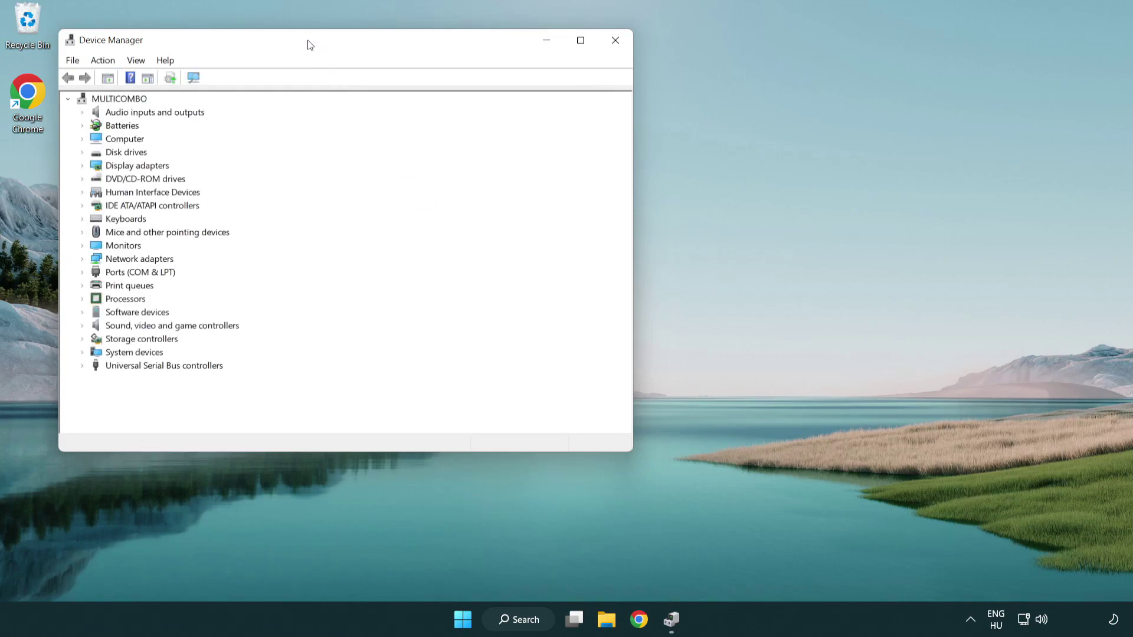
Run an automatic driver update for the VMware SVGA 3D display adapter and dismiss the result.
left_click_drag(310, 44, 498, 114)
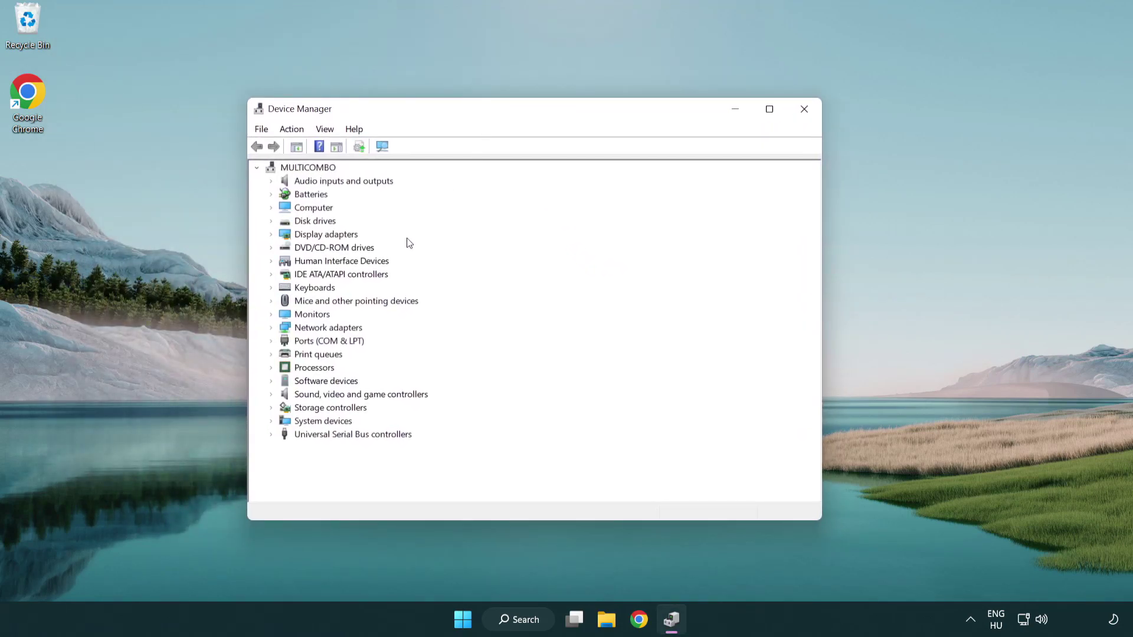
left_click(312, 235)
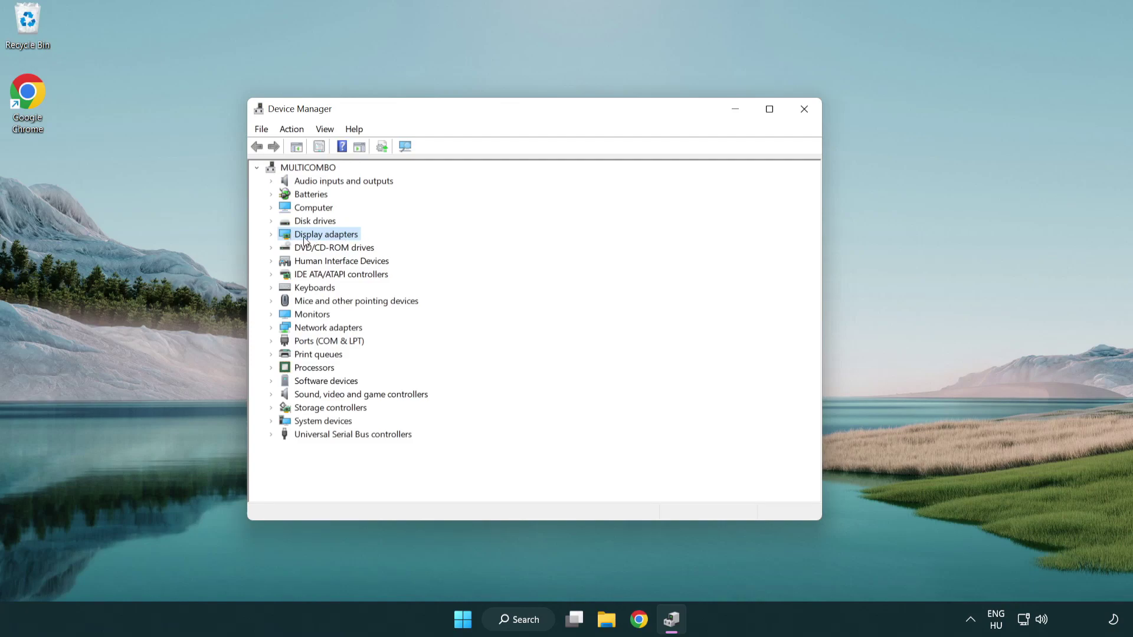
left_click(275, 235)
left_click(337, 248)
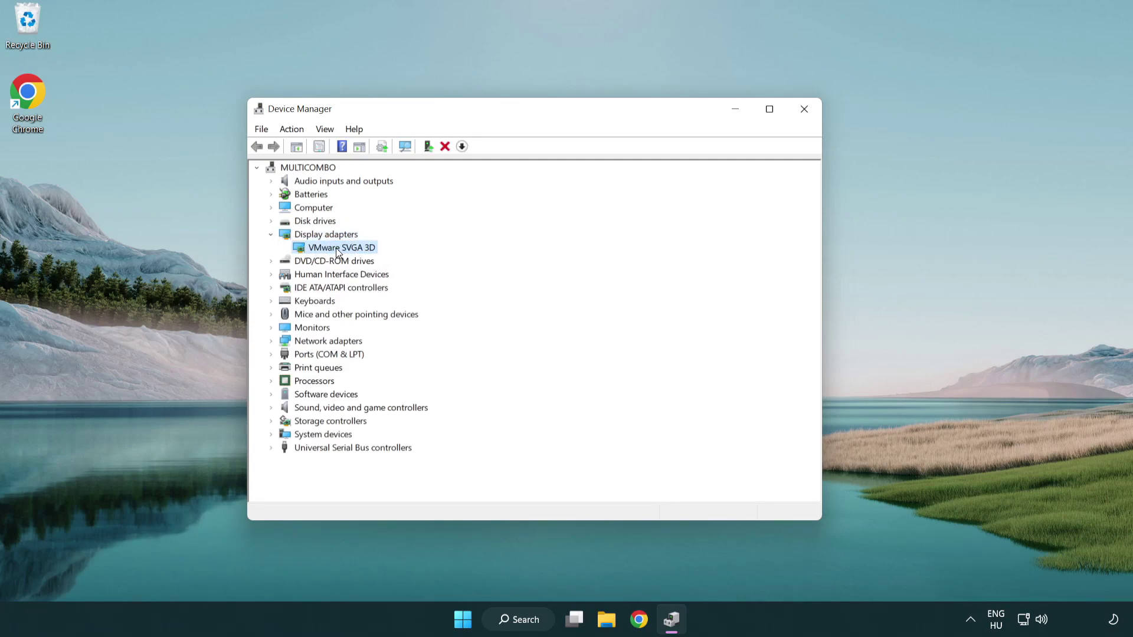
right_click(338, 251)
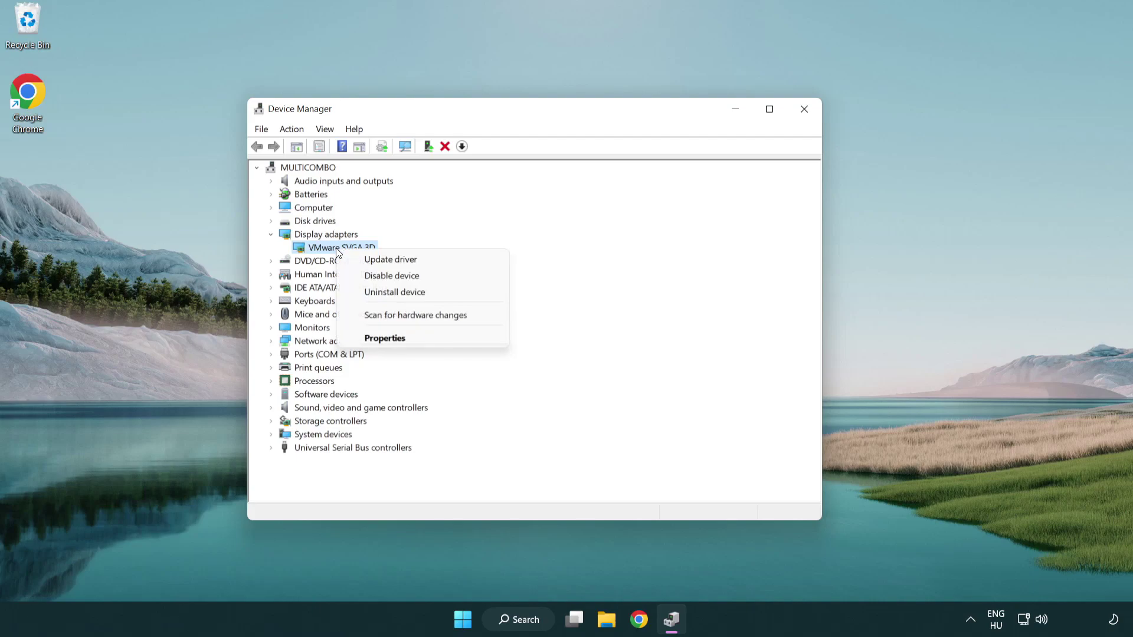
left_click(448, 261)
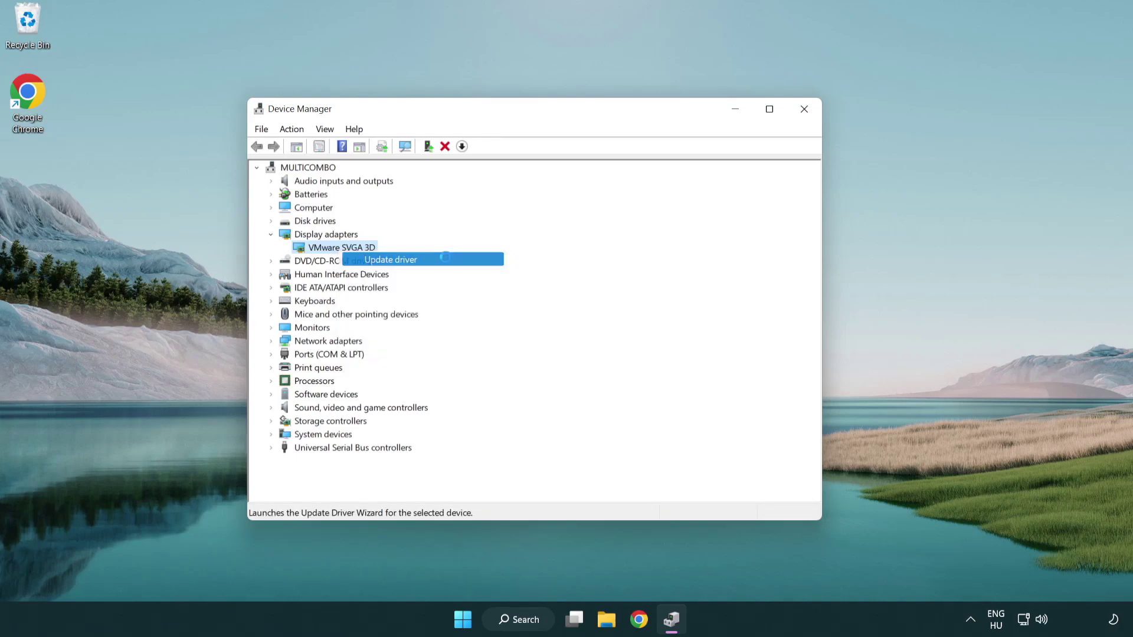
left_click_drag(468, 176, 491, 169)
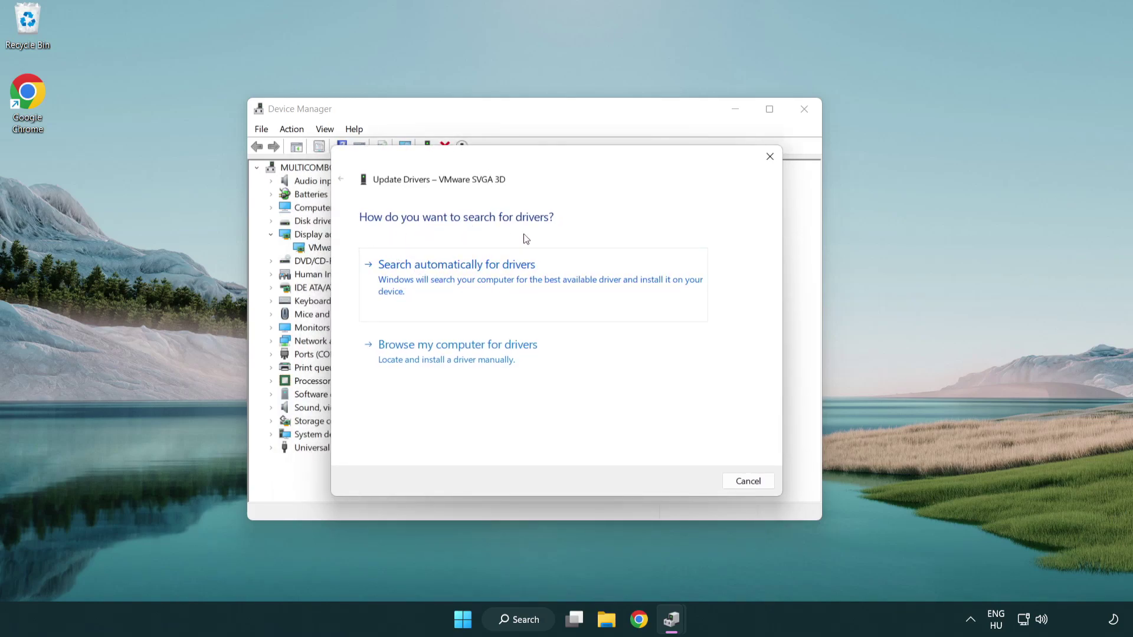
left_click(499, 277)
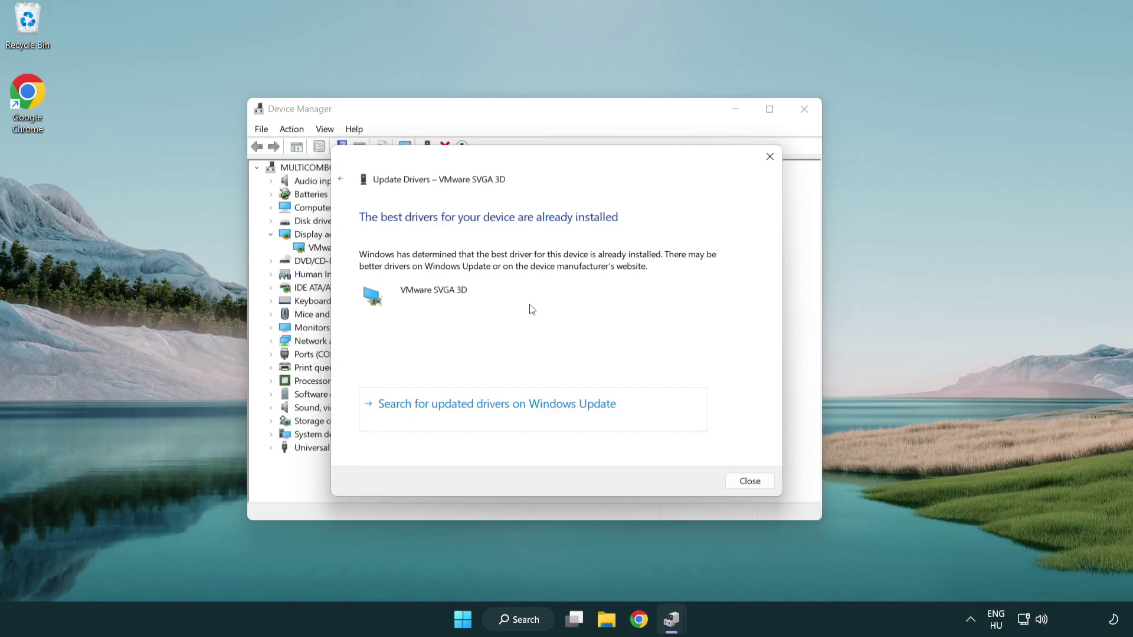
left_click(752, 484)
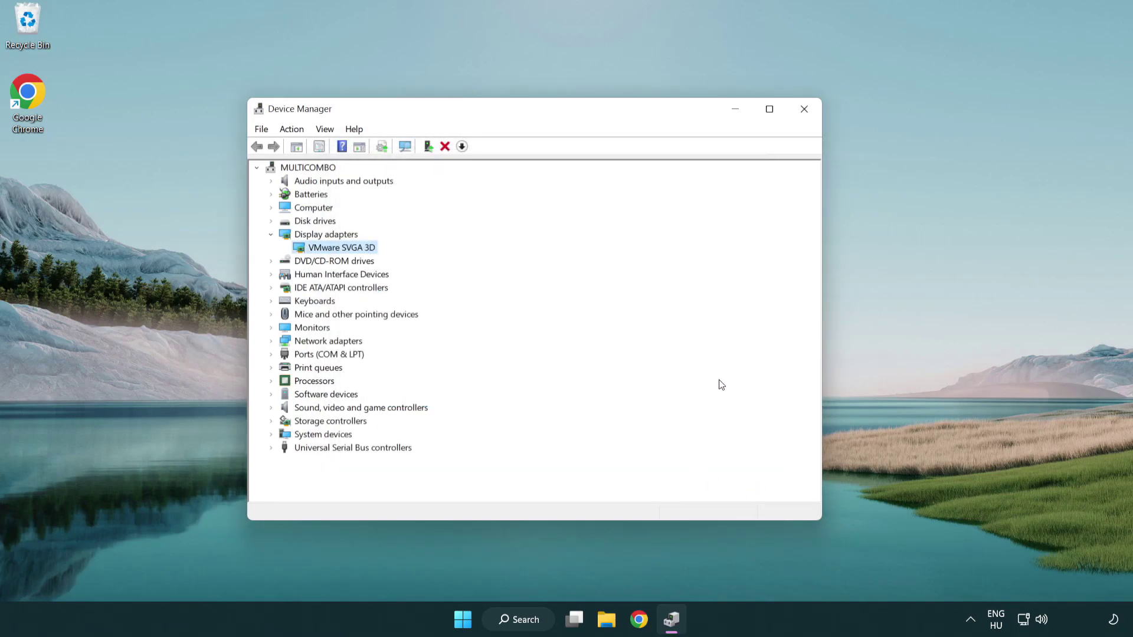
Close Device Manager, check Windows Update for new updates, then close Settings.
left_click(805, 110)
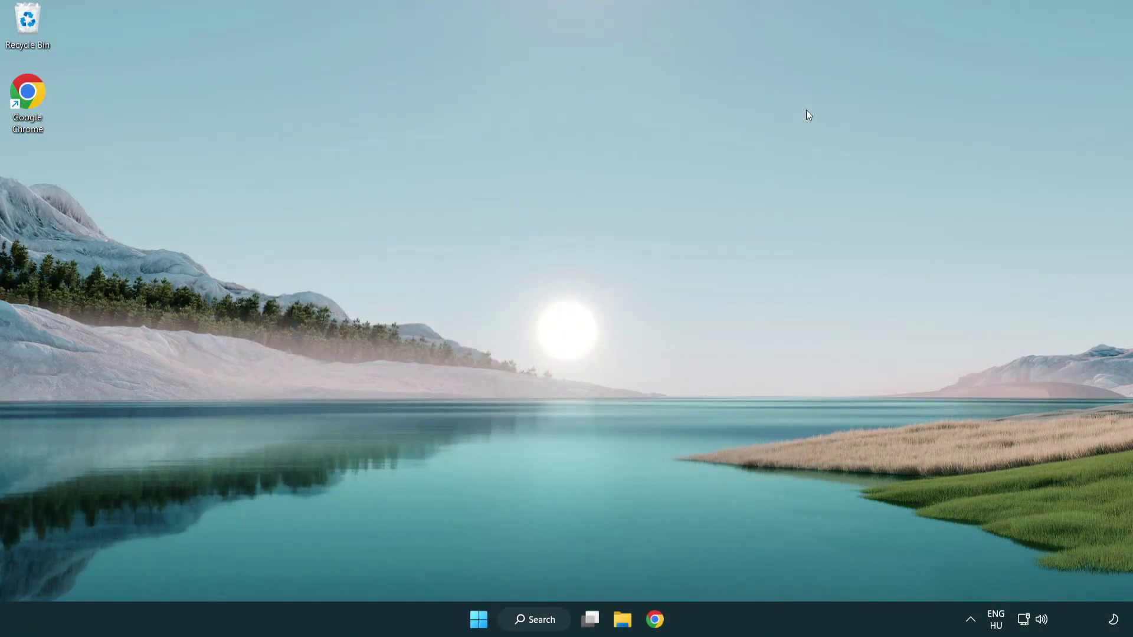
left_click(541, 619)
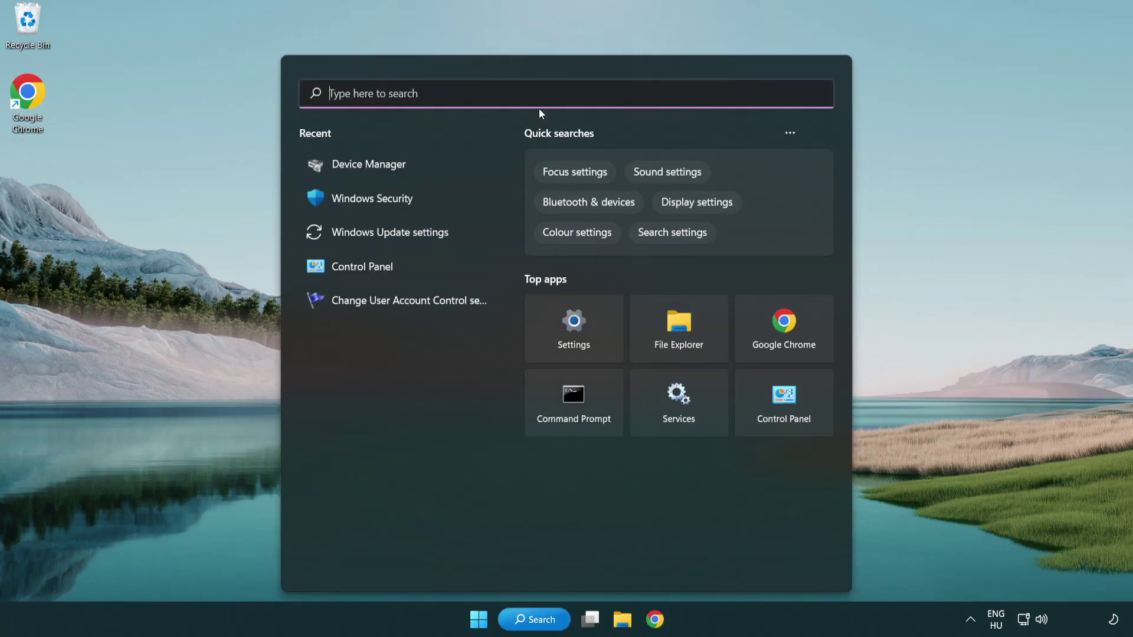
type("update")
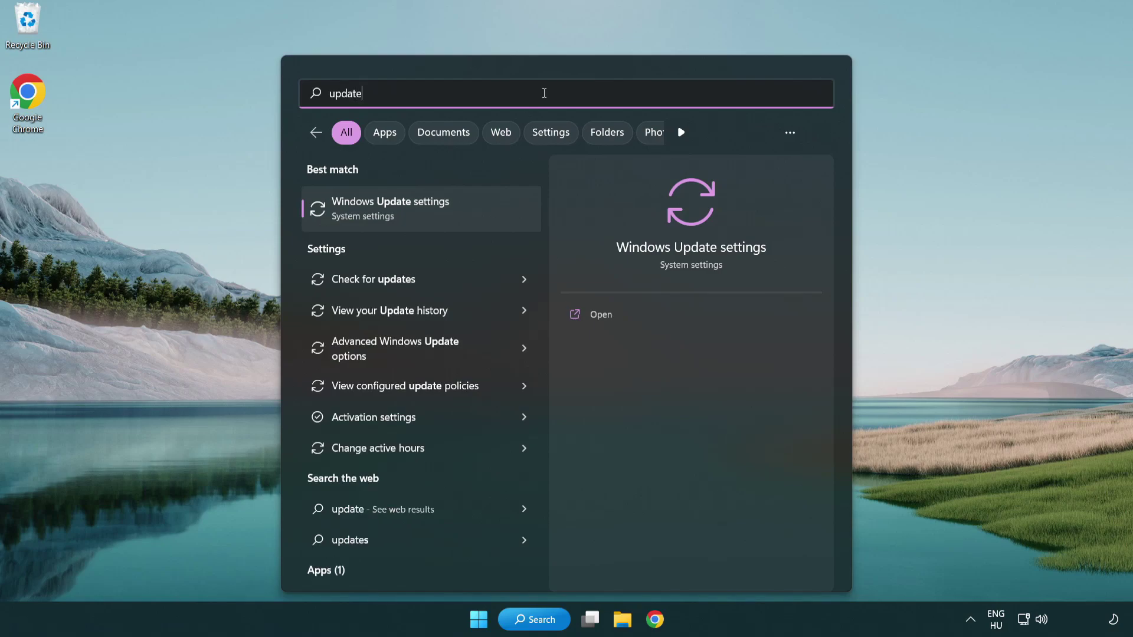
left_click(441, 213)
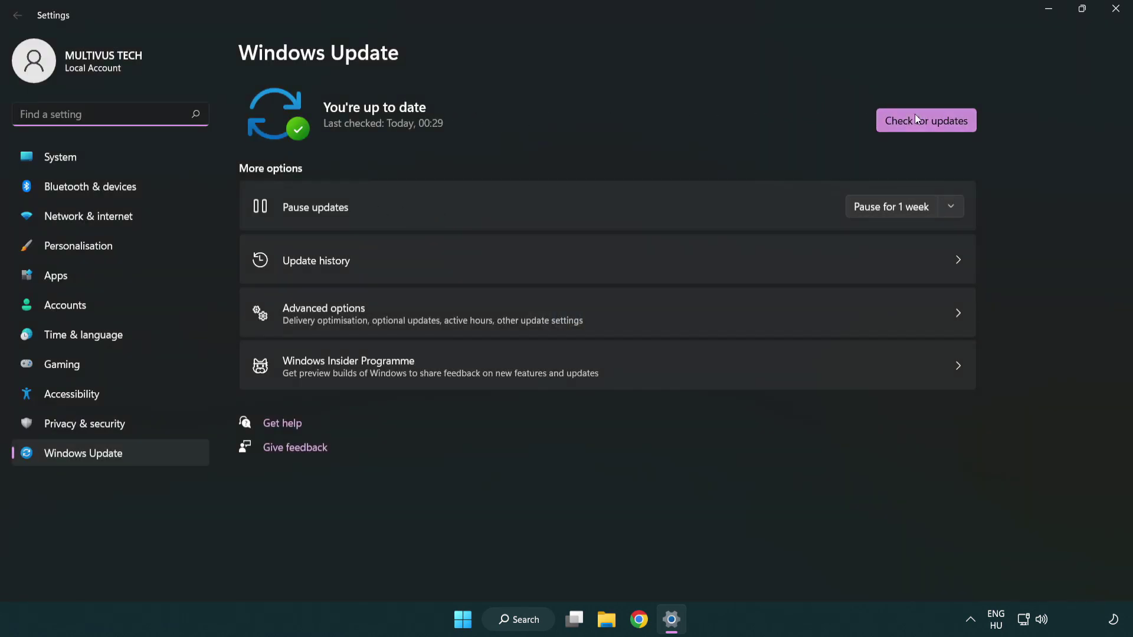
left_click(944, 127)
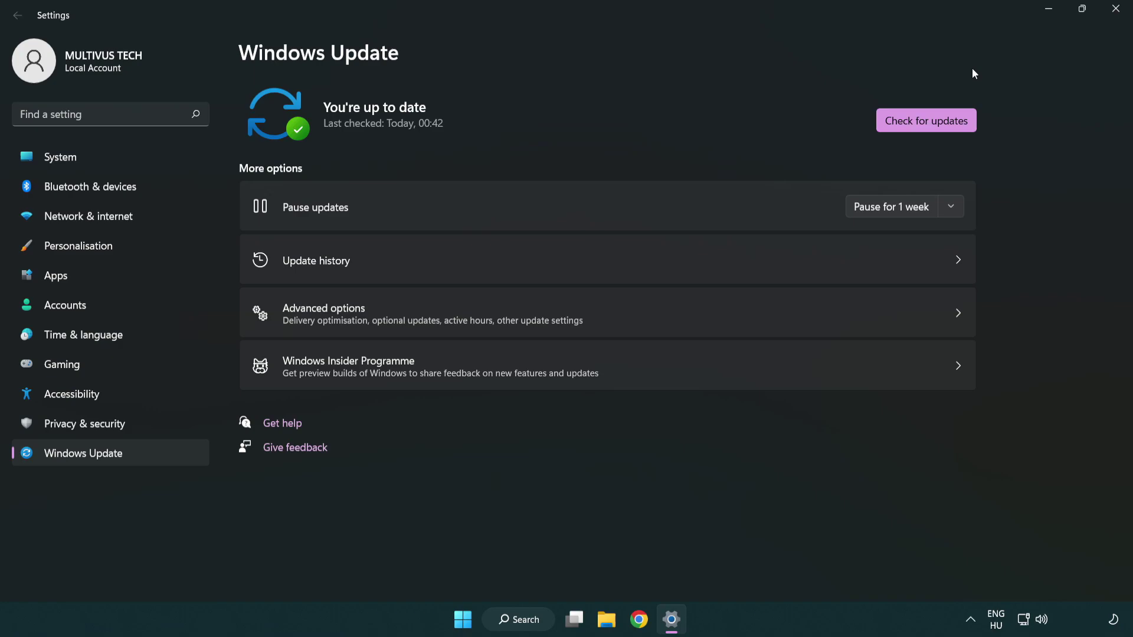
left_click(1114, 11)
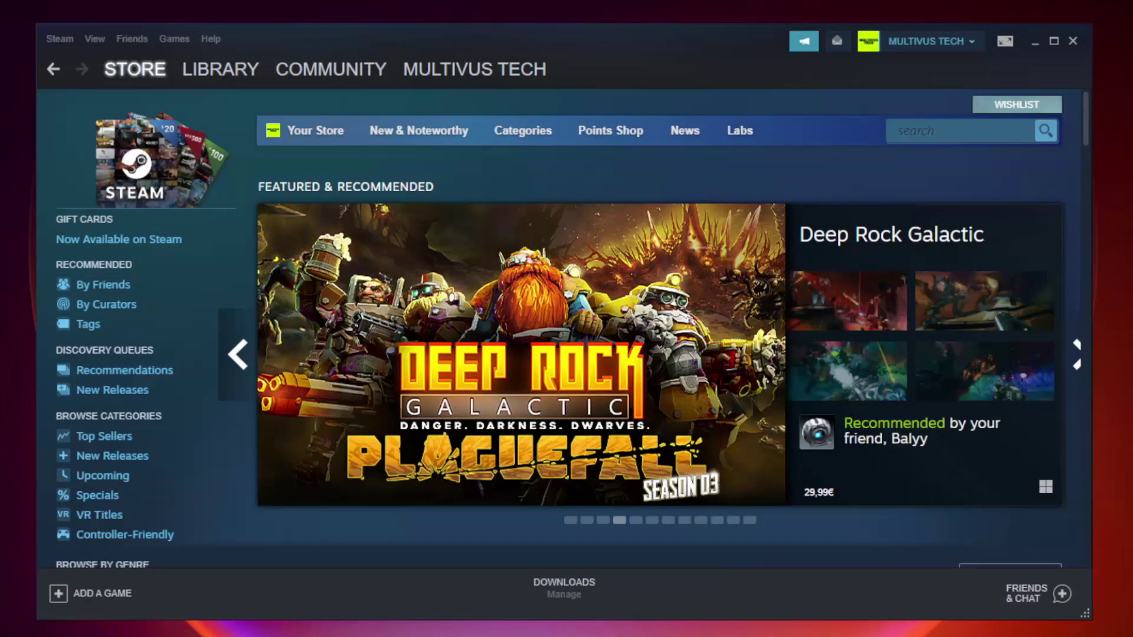
mouse_move(221, 69)
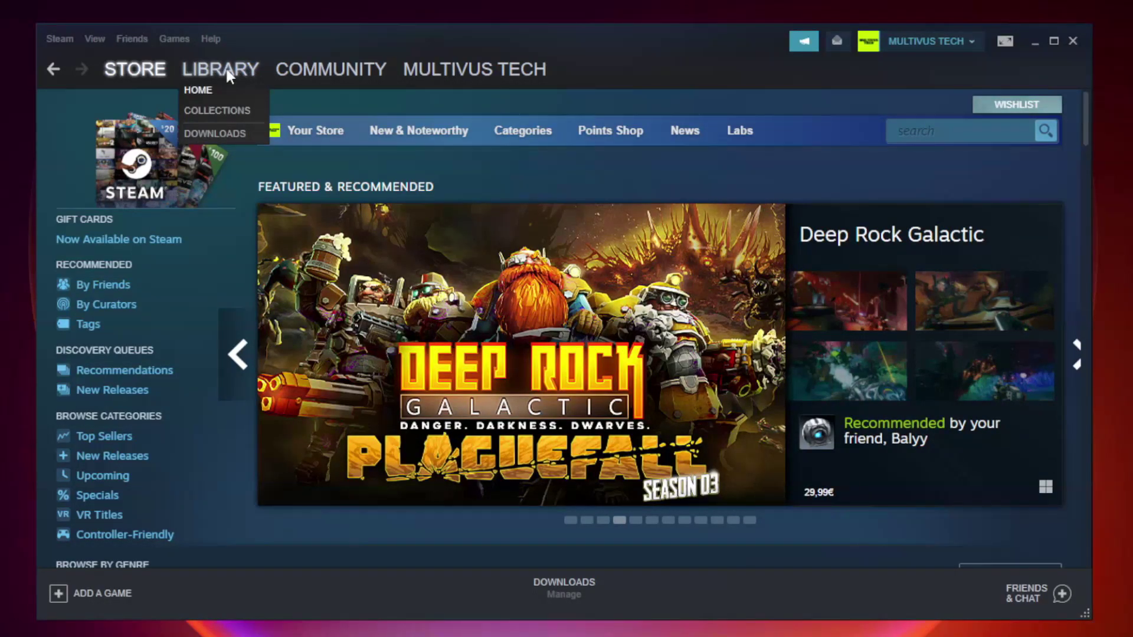
Verify YOUR NOT WORKING GAME's files from its Steam Local Files properties.
left_click(229, 75)
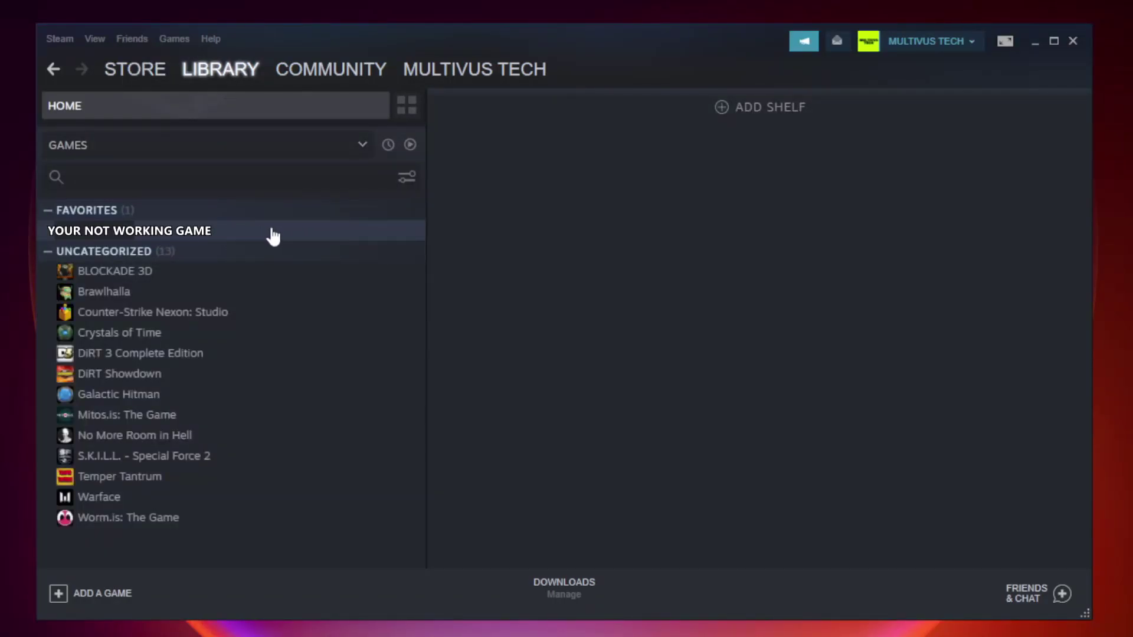
left_click(246, 235)
right_click(247, 235)
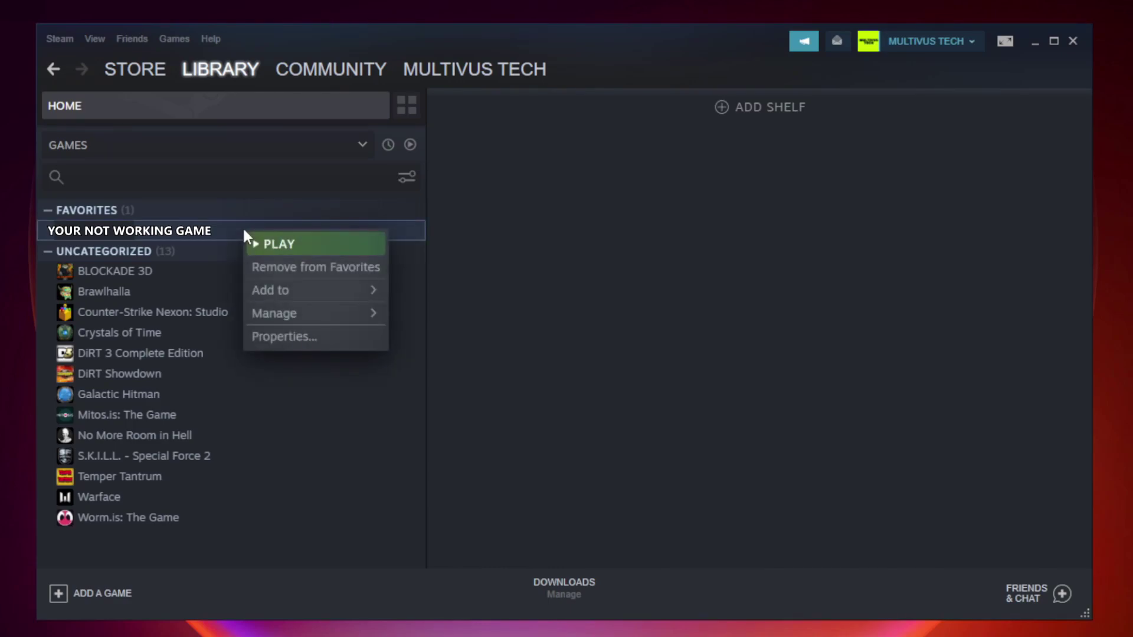
left_click(313, 339)
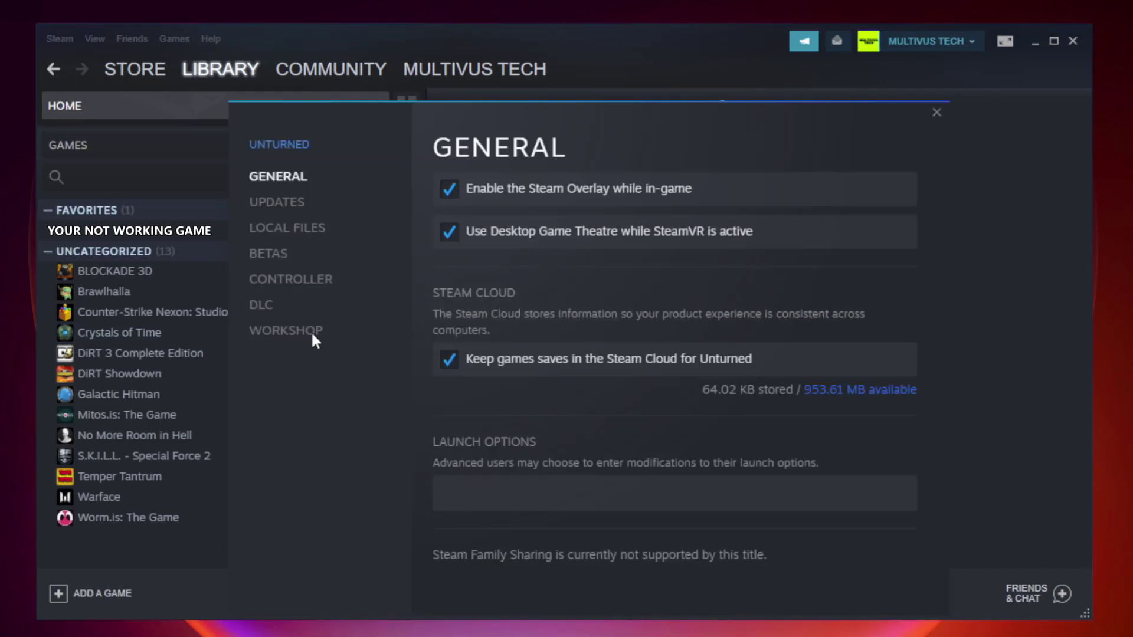
left_click(299, 232)
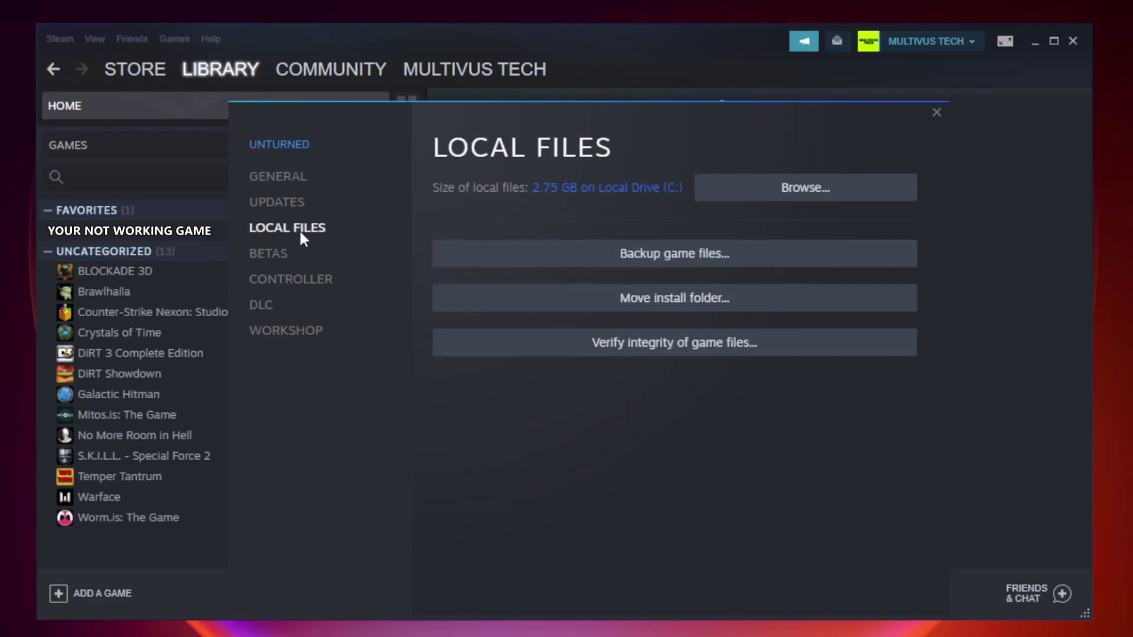
left_click(686, 347)
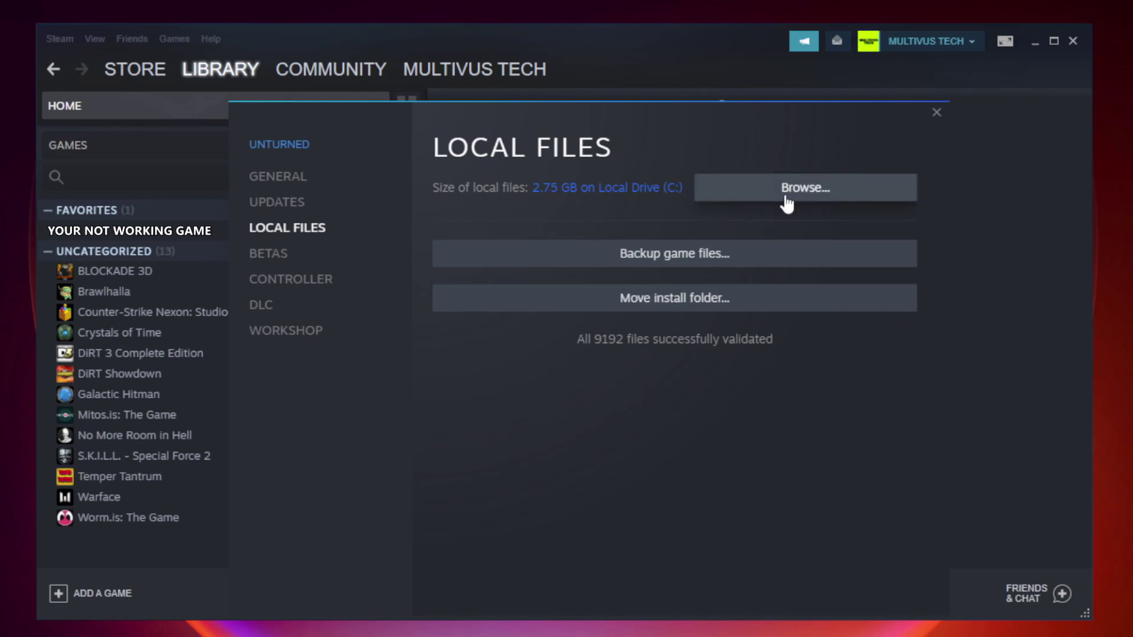
Open the Compatibility properties of the YOUR NOT WORKING GAME shortcut in its install folder.
left_click(812, 199)
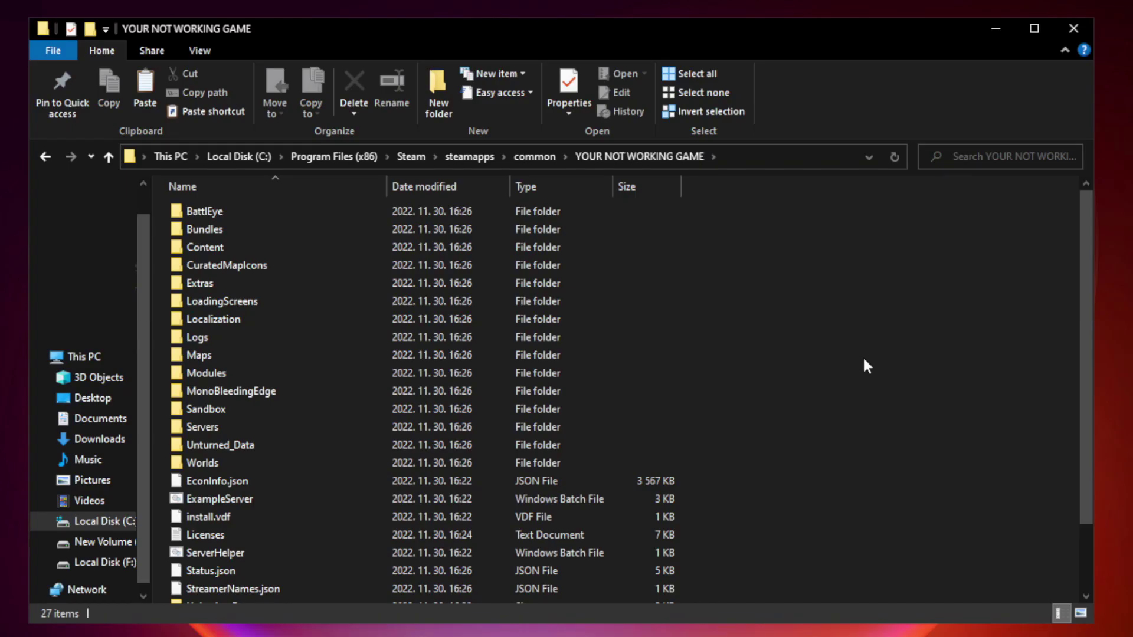
left_click_drag(1087, 309, 1088, 406)
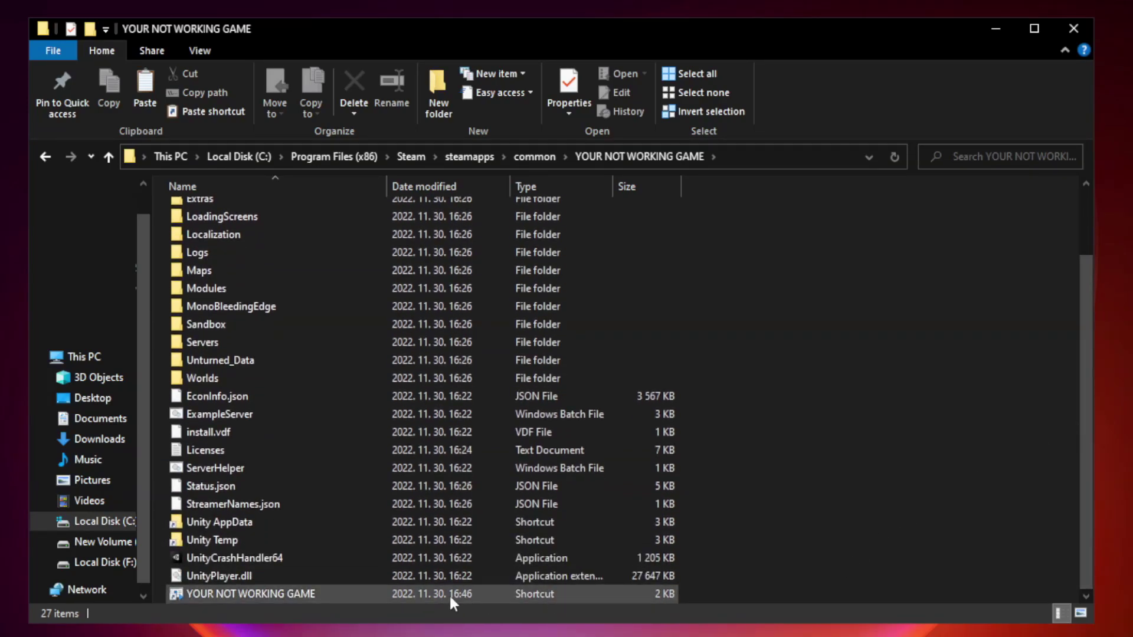
left_click(391, 597)
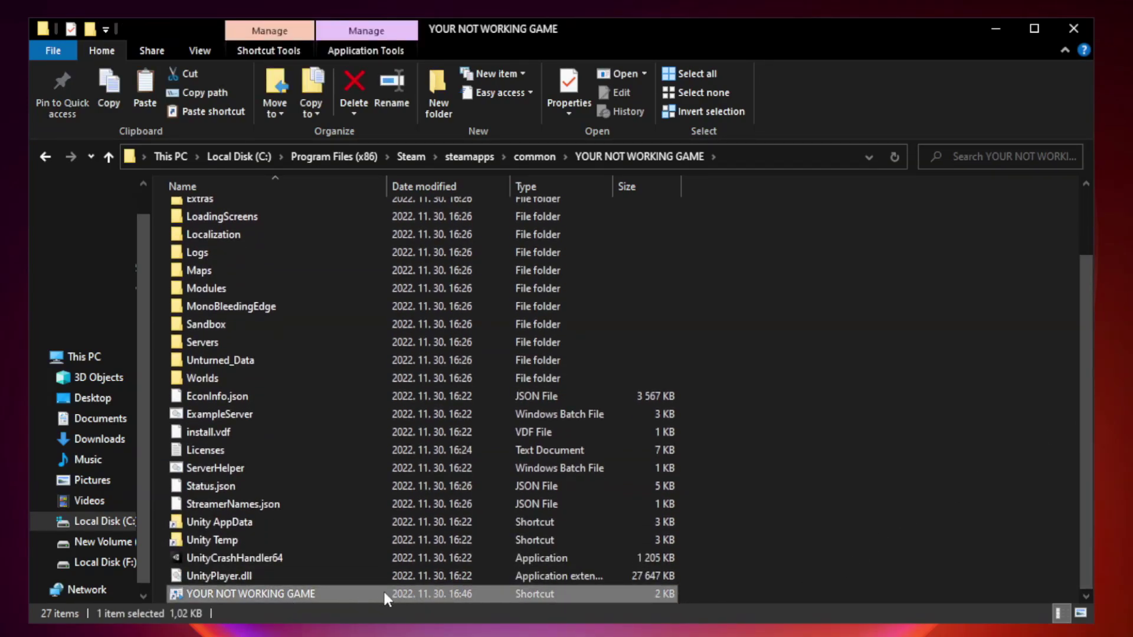
right_click(384, 599)
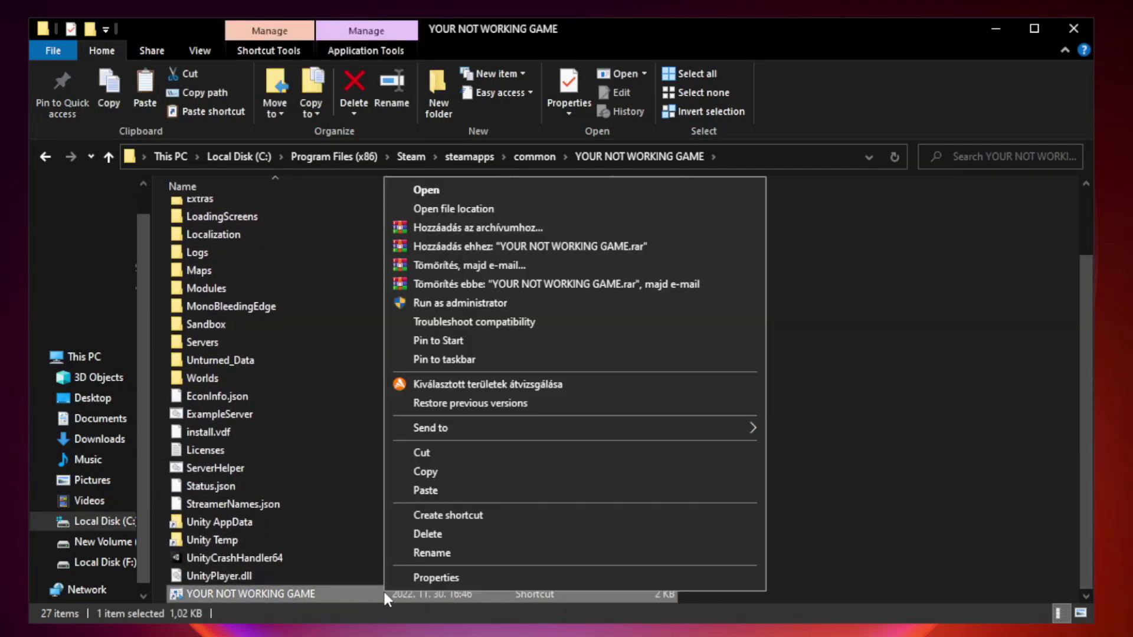
left_click(572, 581)
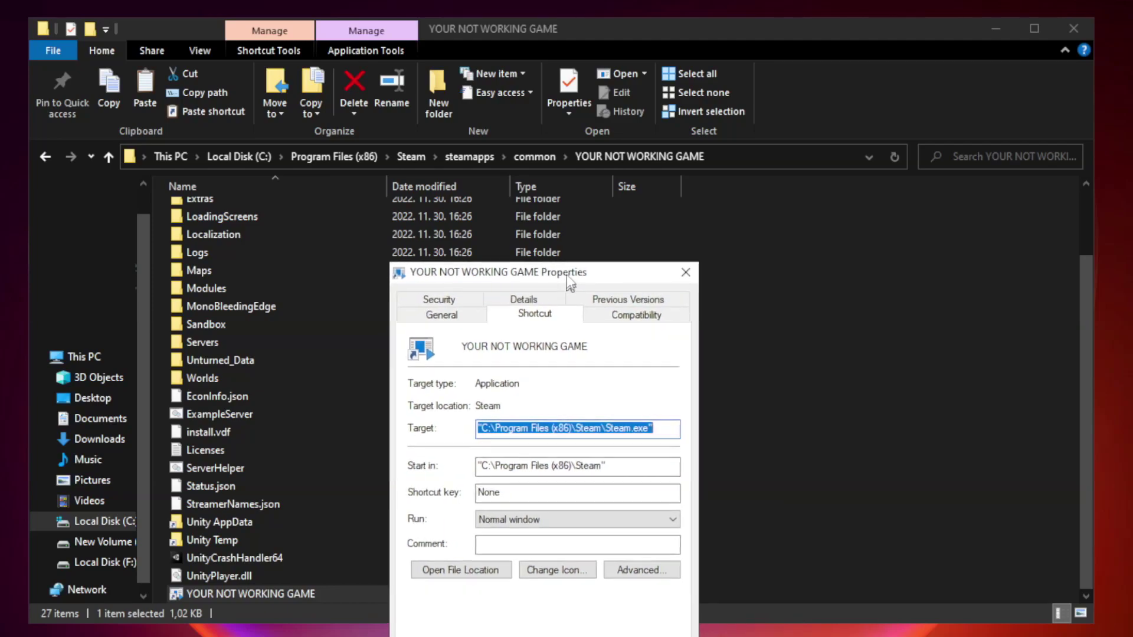
left_click_drag(567, 307, 562, 128)
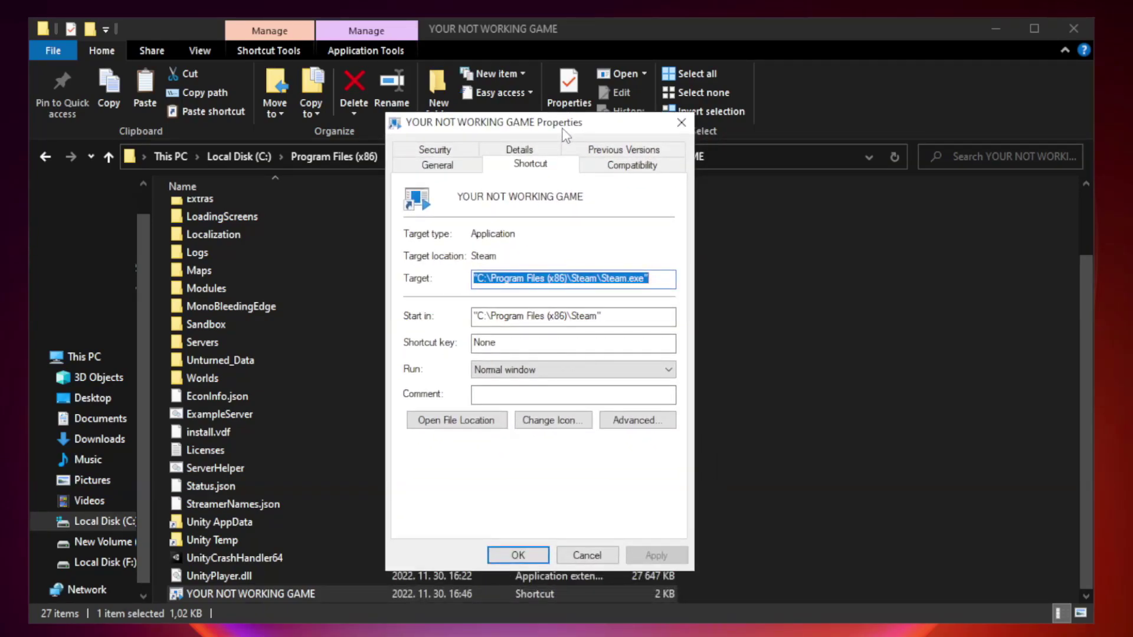
left_click(630, 166)
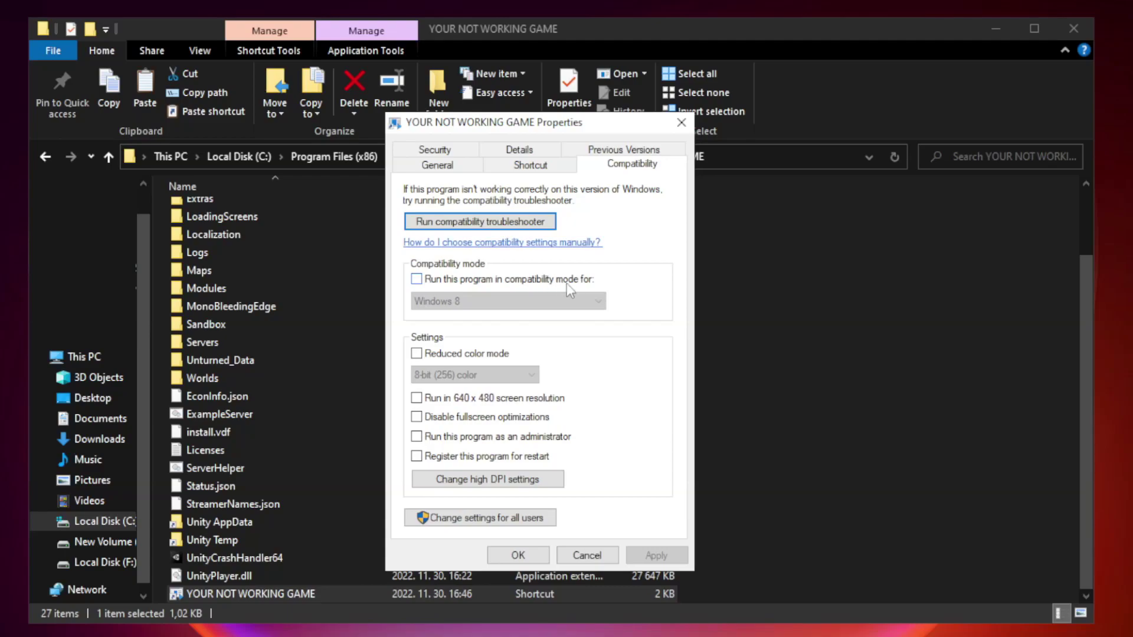
Set Windows 8 compatibility mode, disable fullscreen optimizations, run as administrator, and apply.
left_click(451, 282)
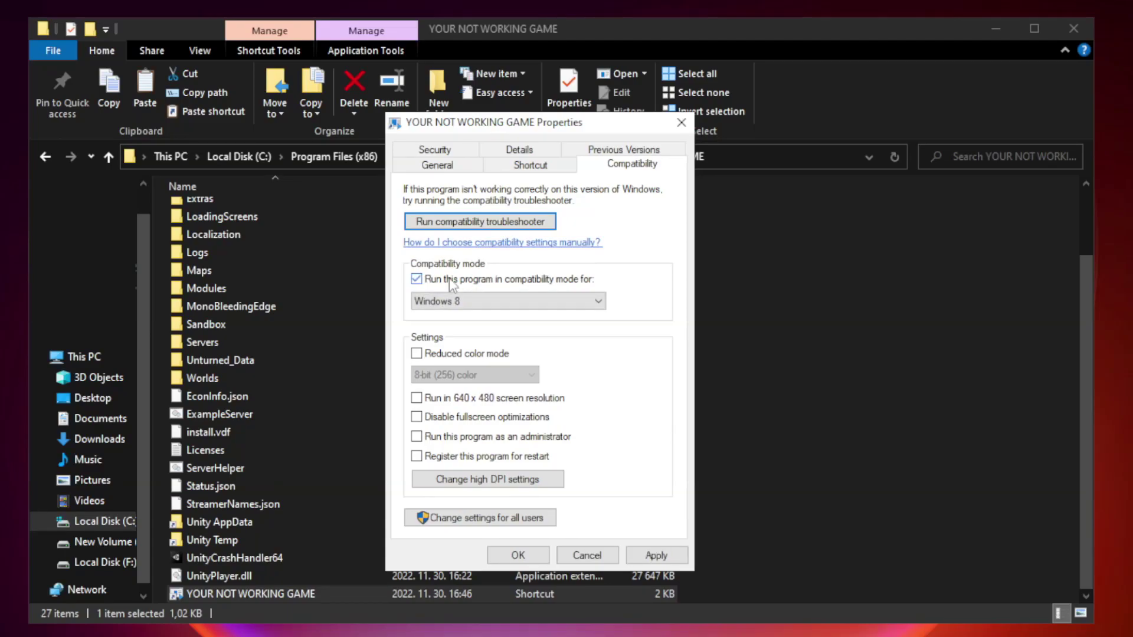
left_click(509, 301)
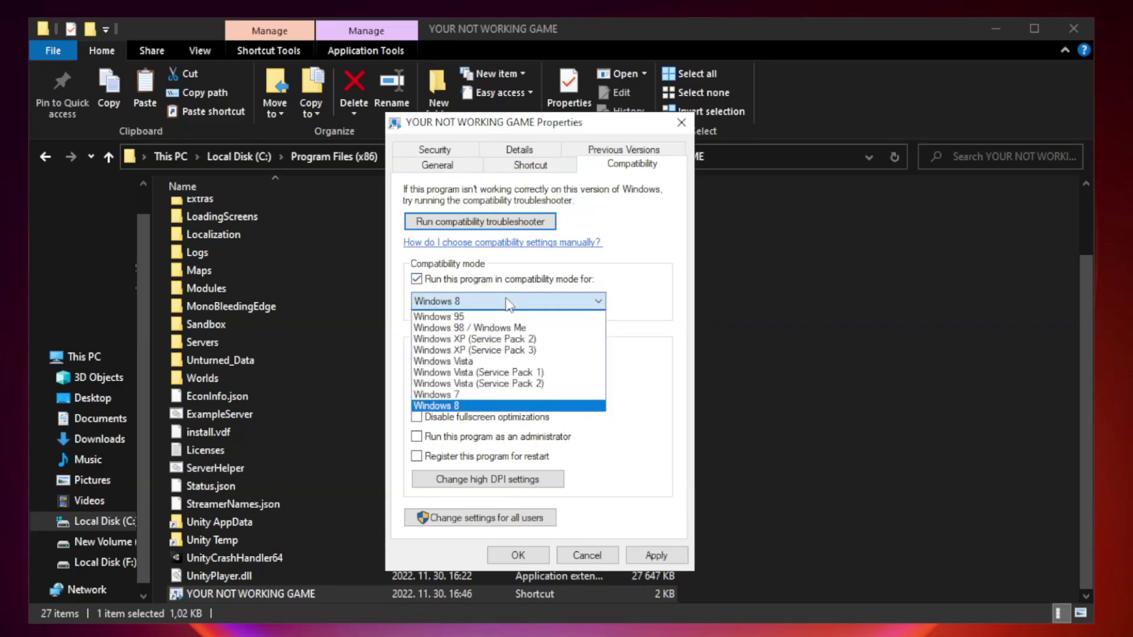
left_click(480, 408)
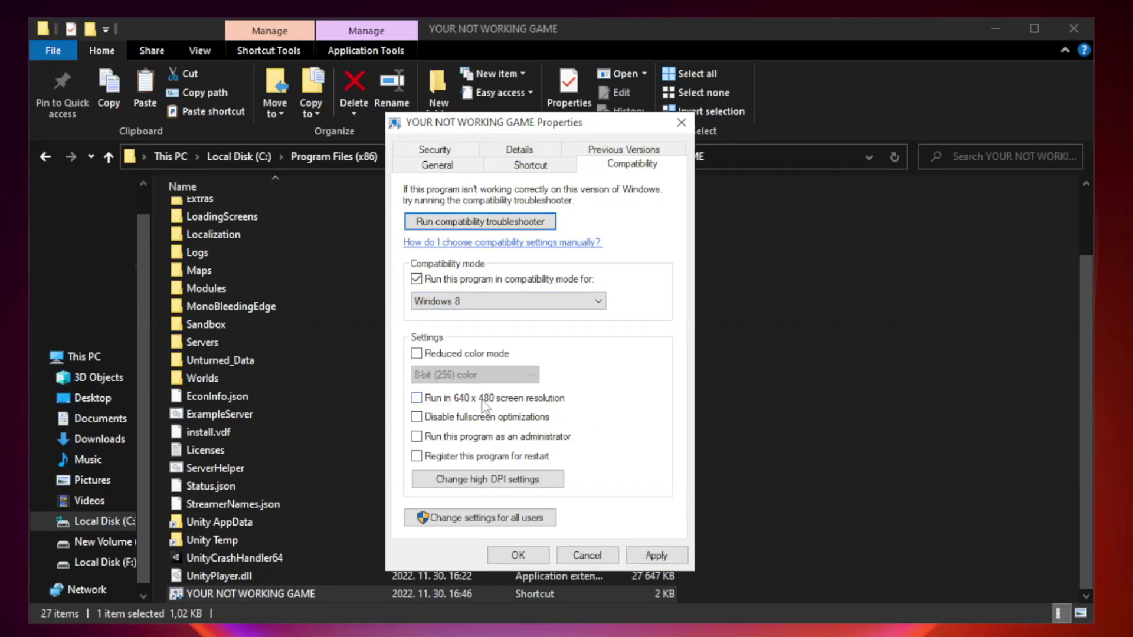
left_click(445, 423)
left_click(656, 556)
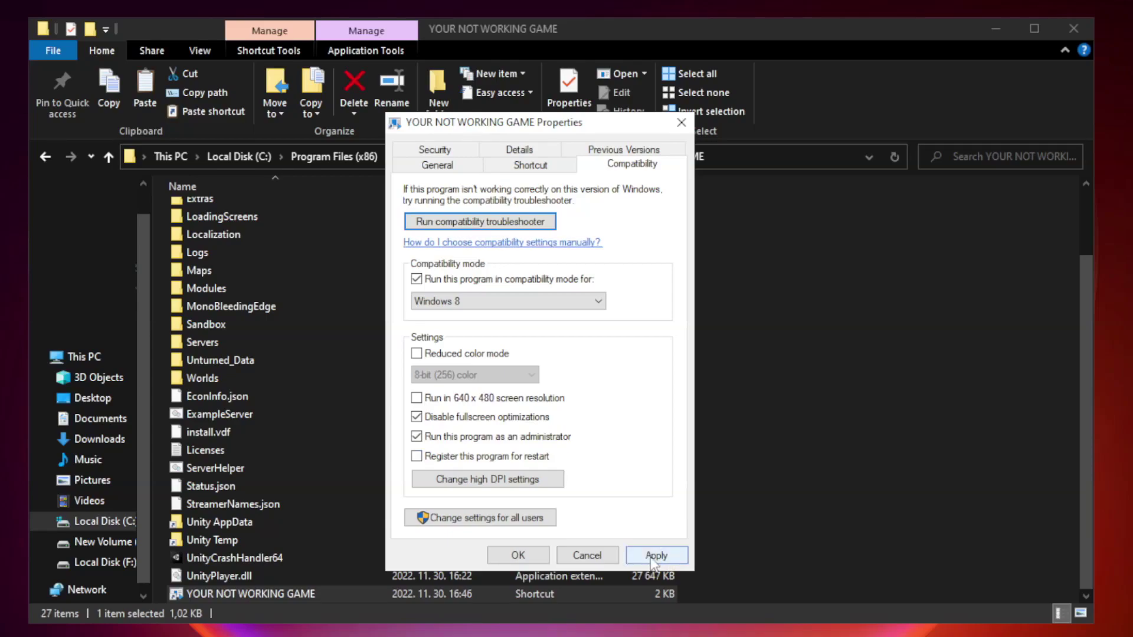
left_click(518, 557)
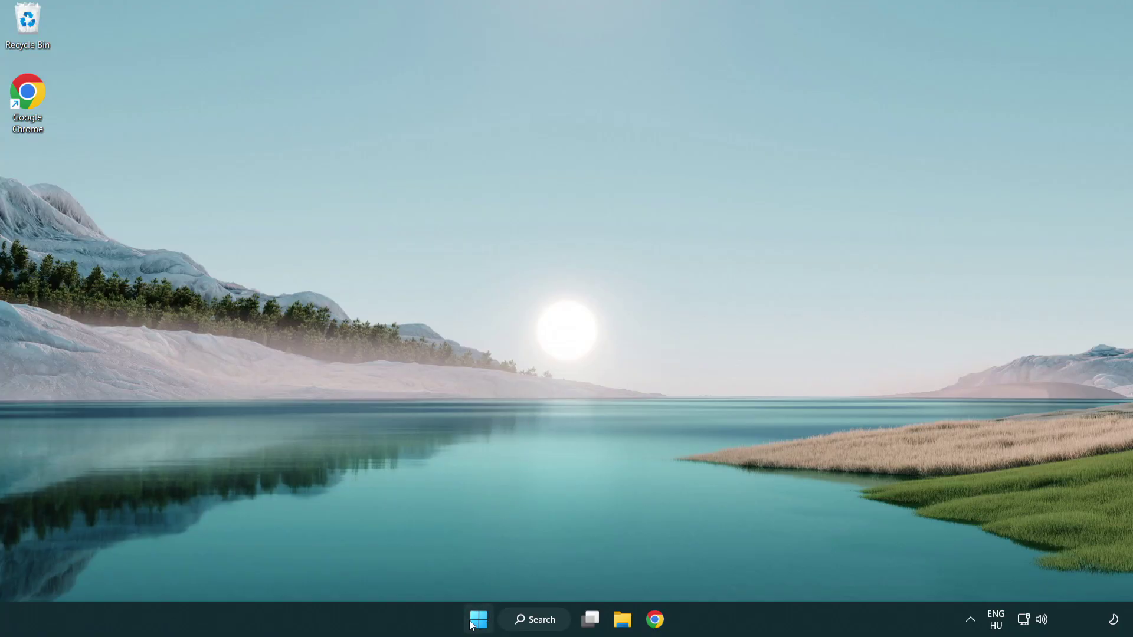
Launch Task Manager from the Start button menu and show its startup apps.
right_click(479, 619)
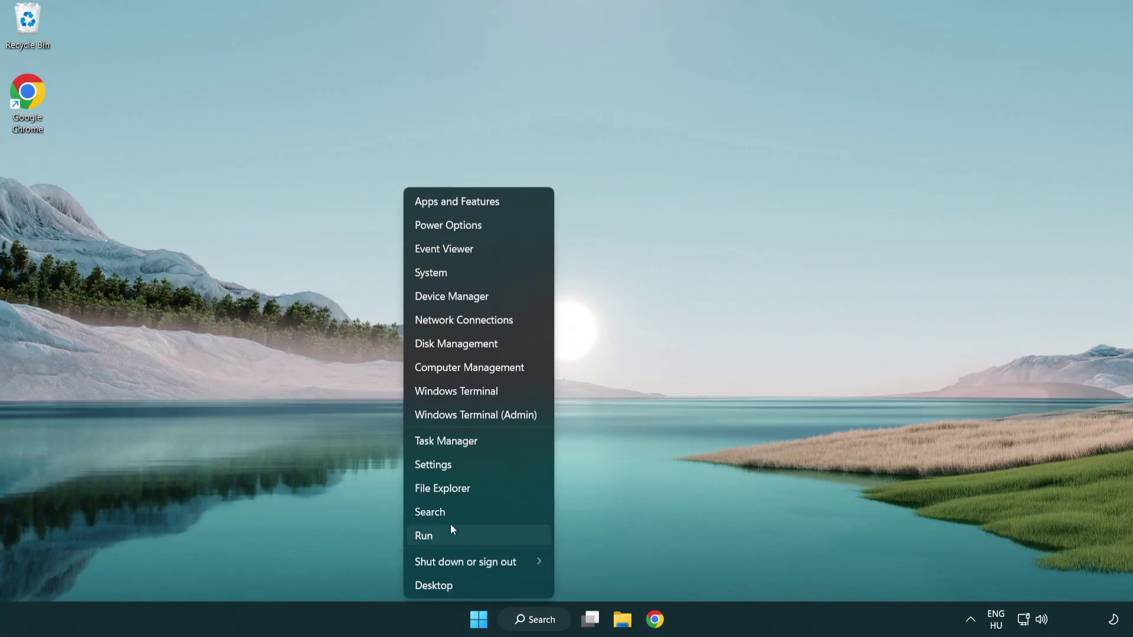
left_click(499, 441)
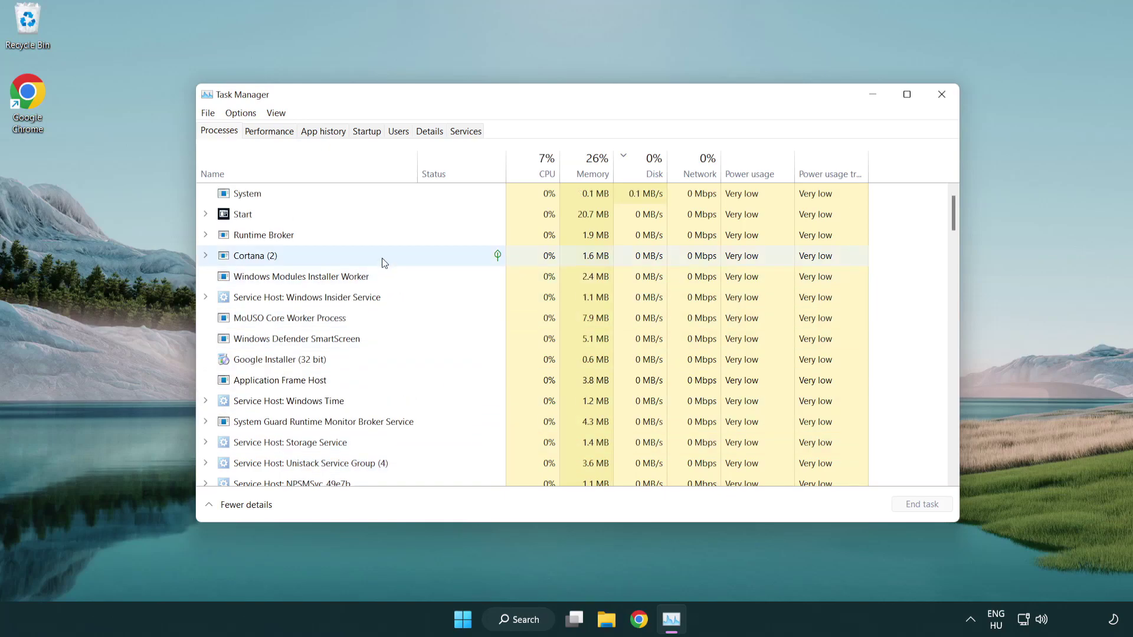
left_click(369, 133)
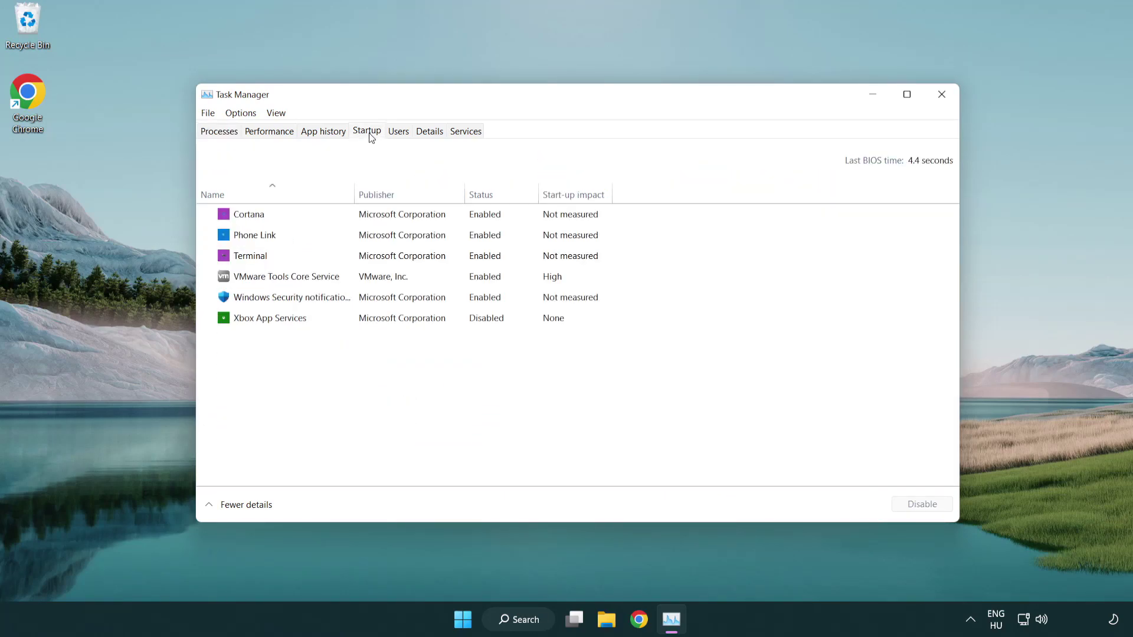
Disable Terminal, Phone Link, Cortana and Windows Security at startup, then close Task Manager.
left_click(371, 257)
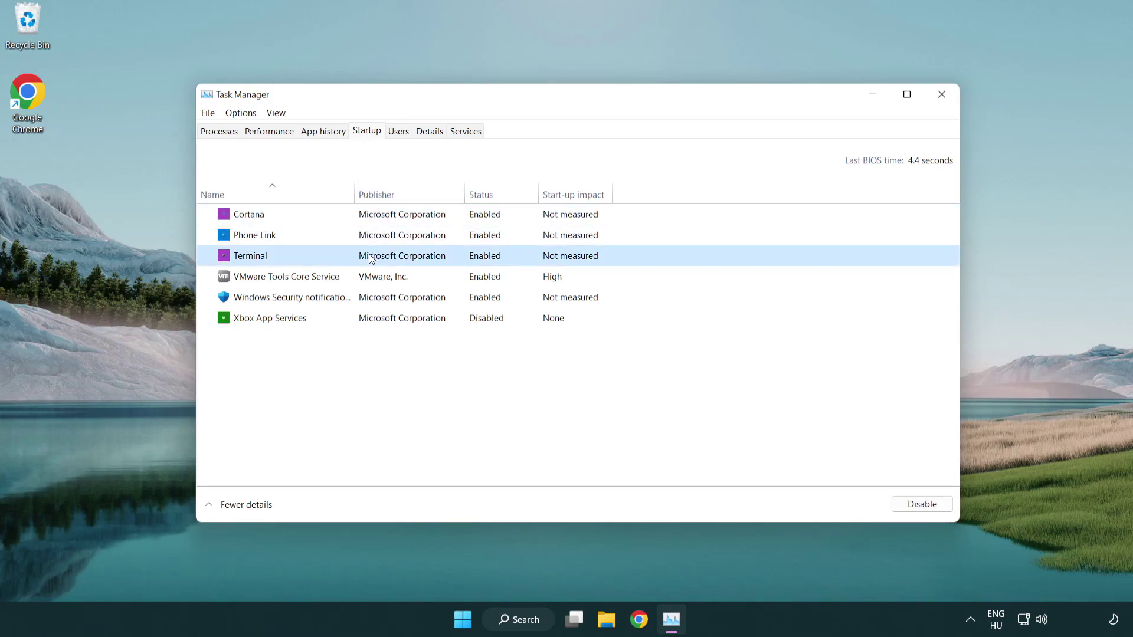
left_click(921, 504)
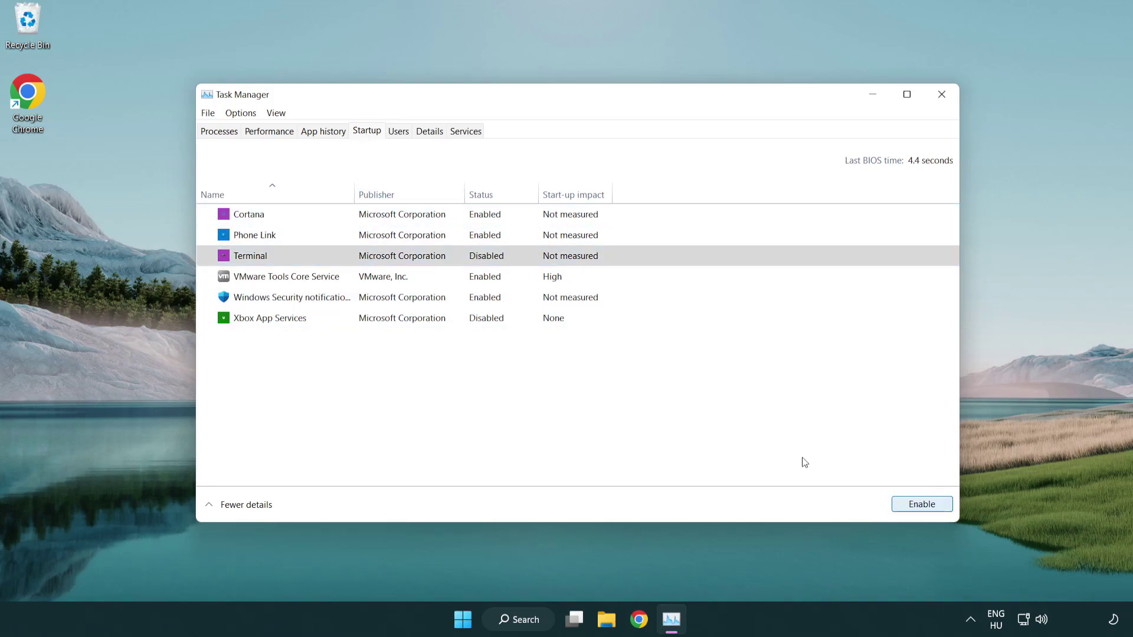
left_click(476, 241)
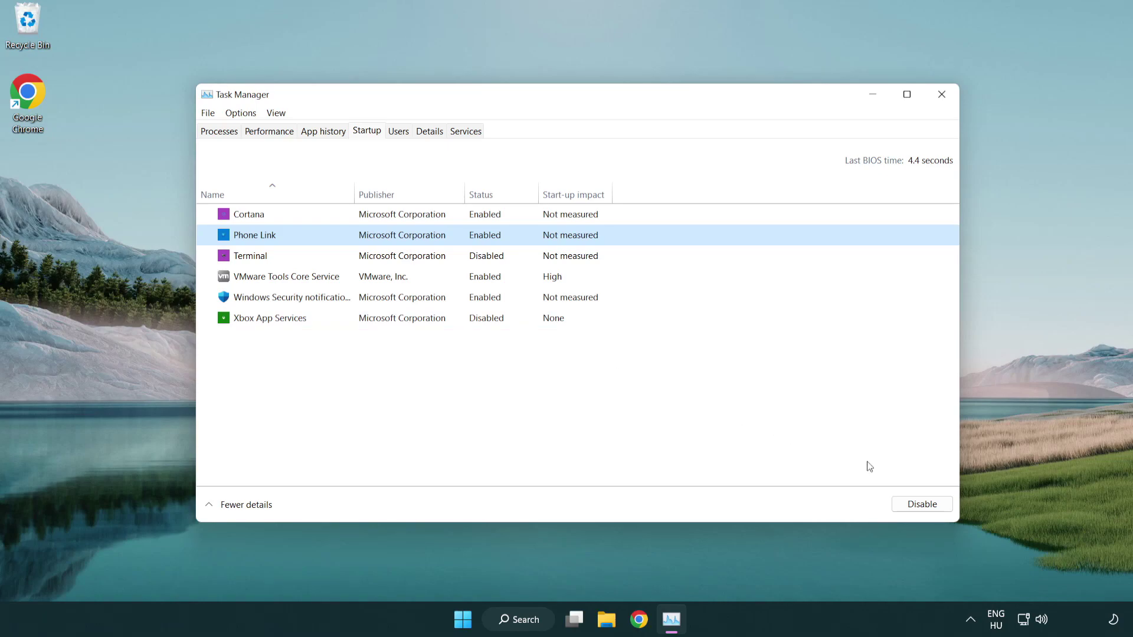
left_click(922, 503)
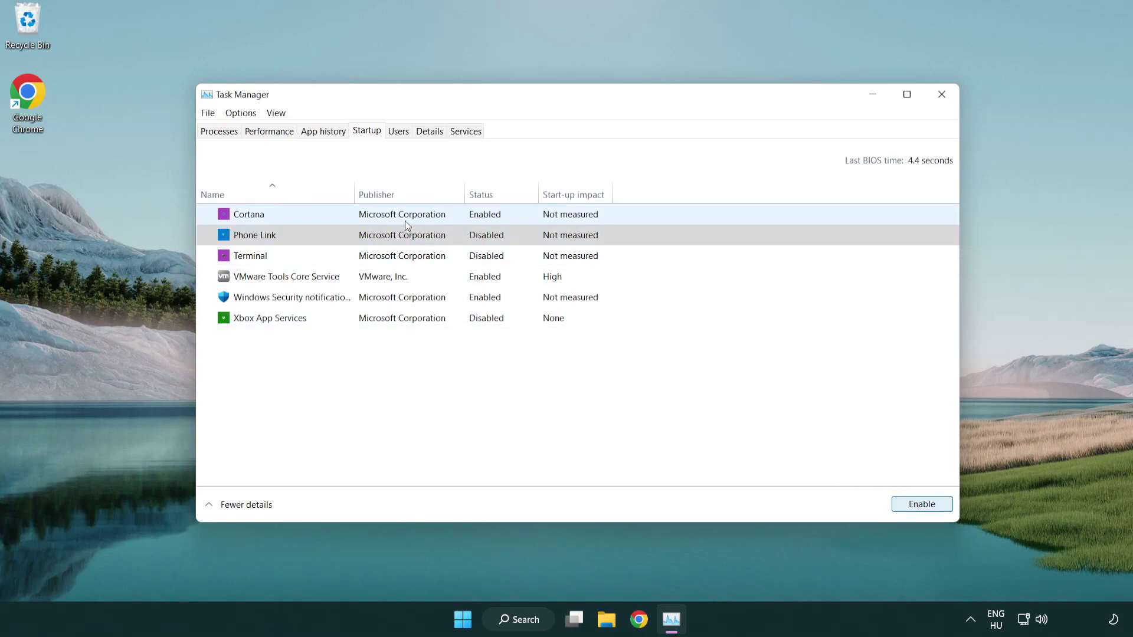
left_click(405, 220)
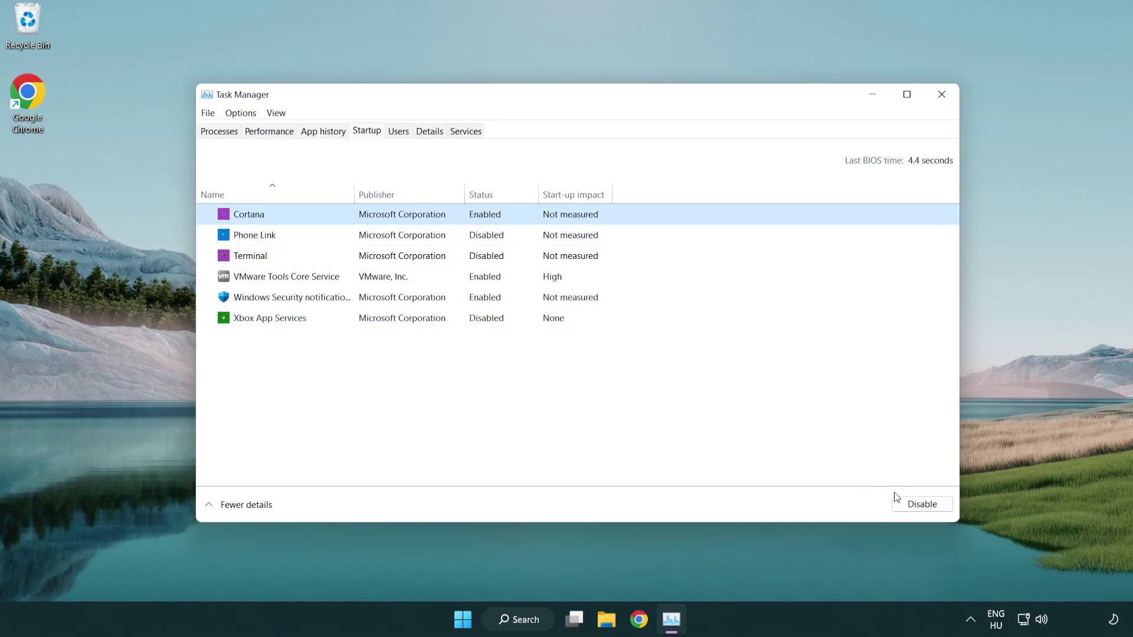
left_click(922, 504)
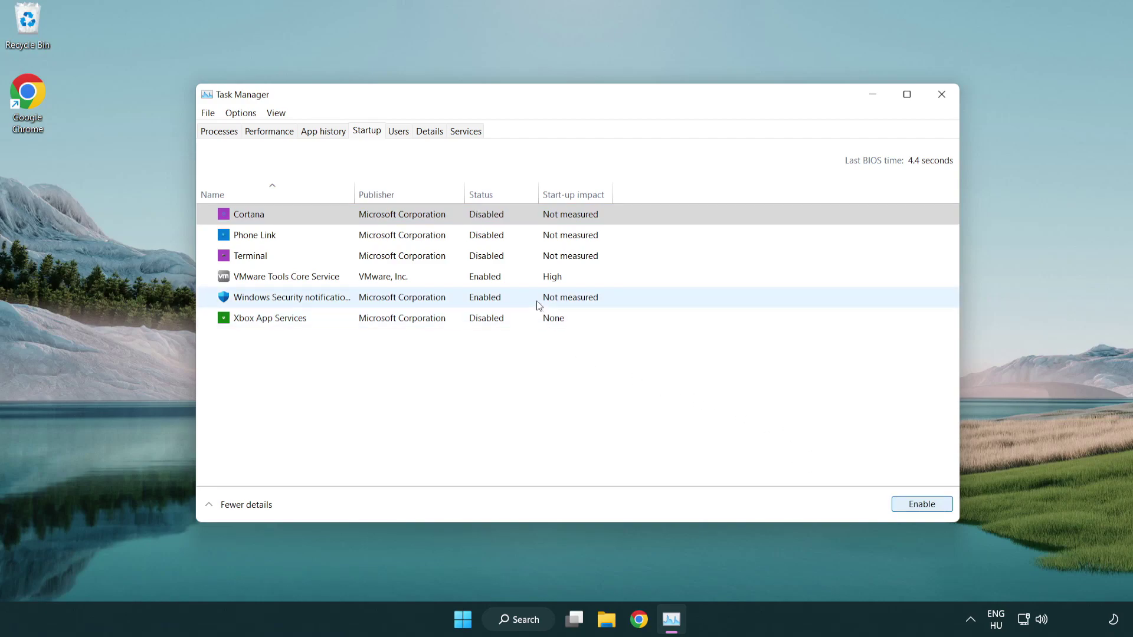
left_click(536, 301)
left_click(922, 504)
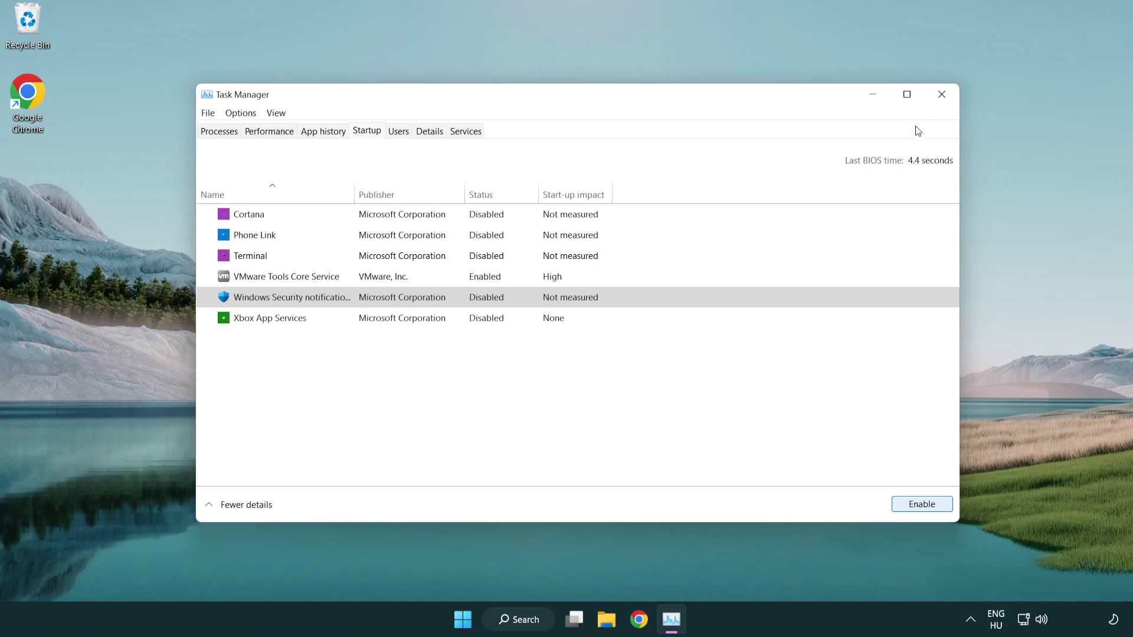
left_click(942, 95)
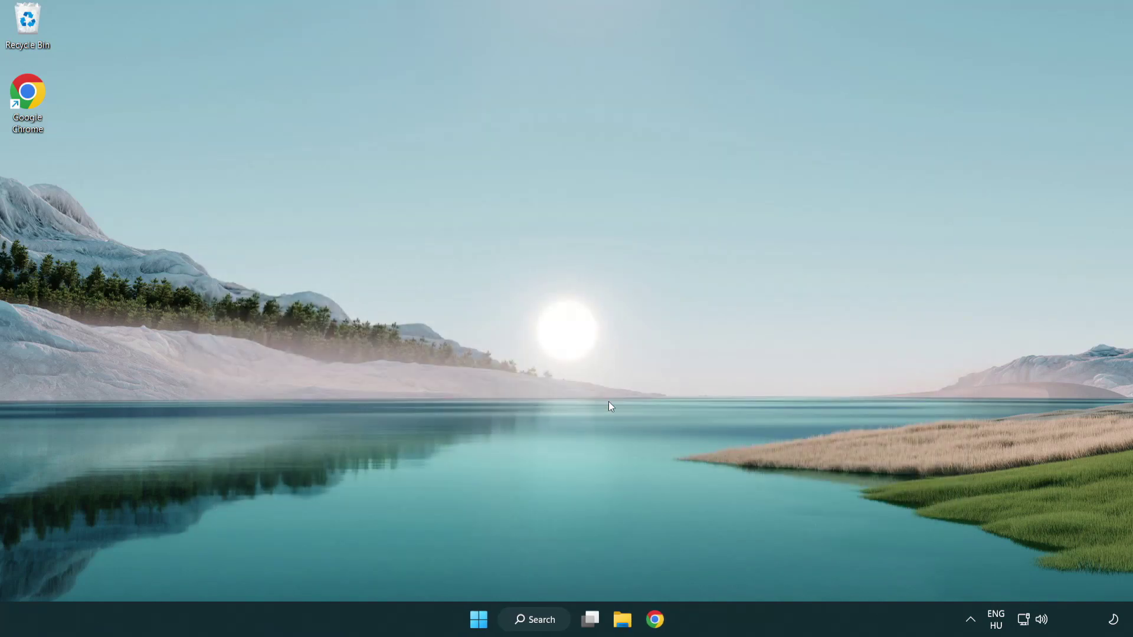
Launch Command Prompt as administrator and run sfc /scannow.
left_click(535, 620)
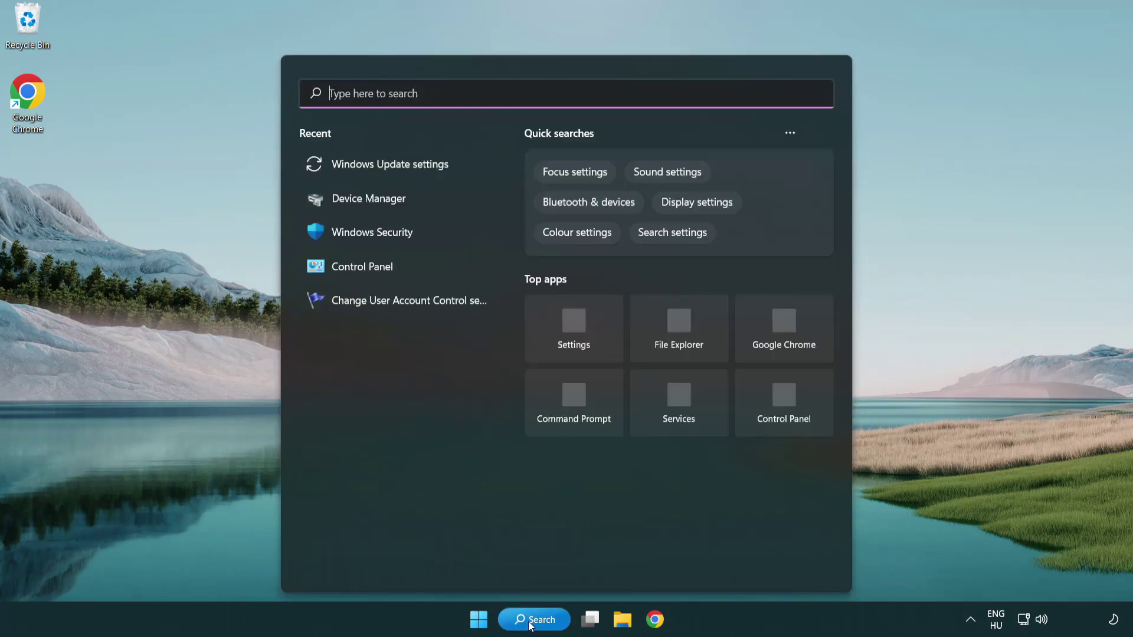
type("c")
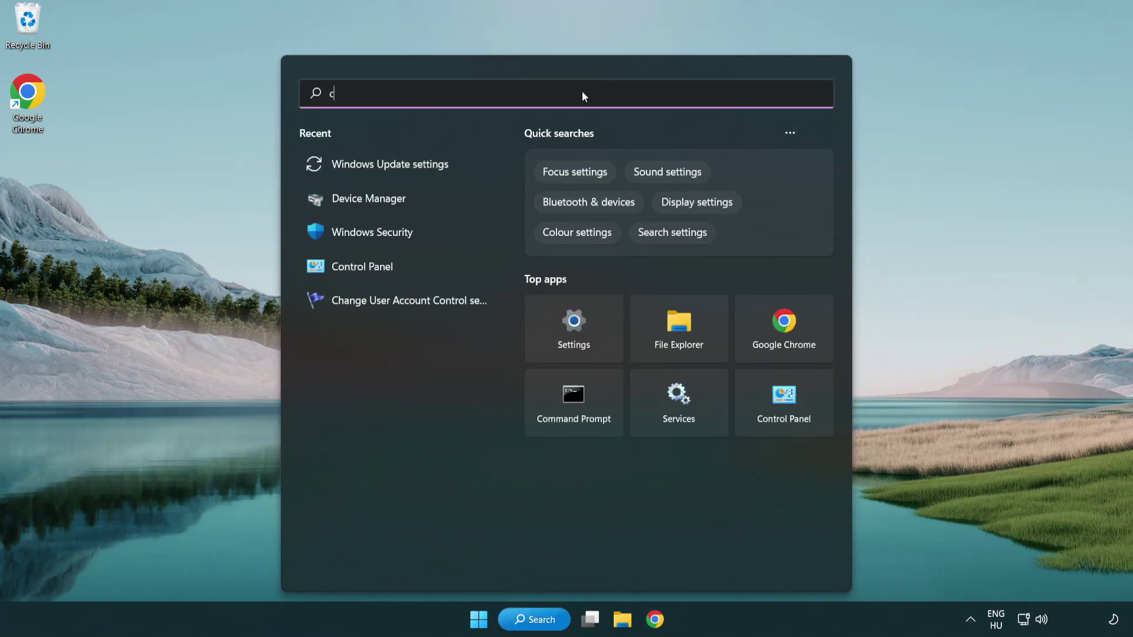
type("md")
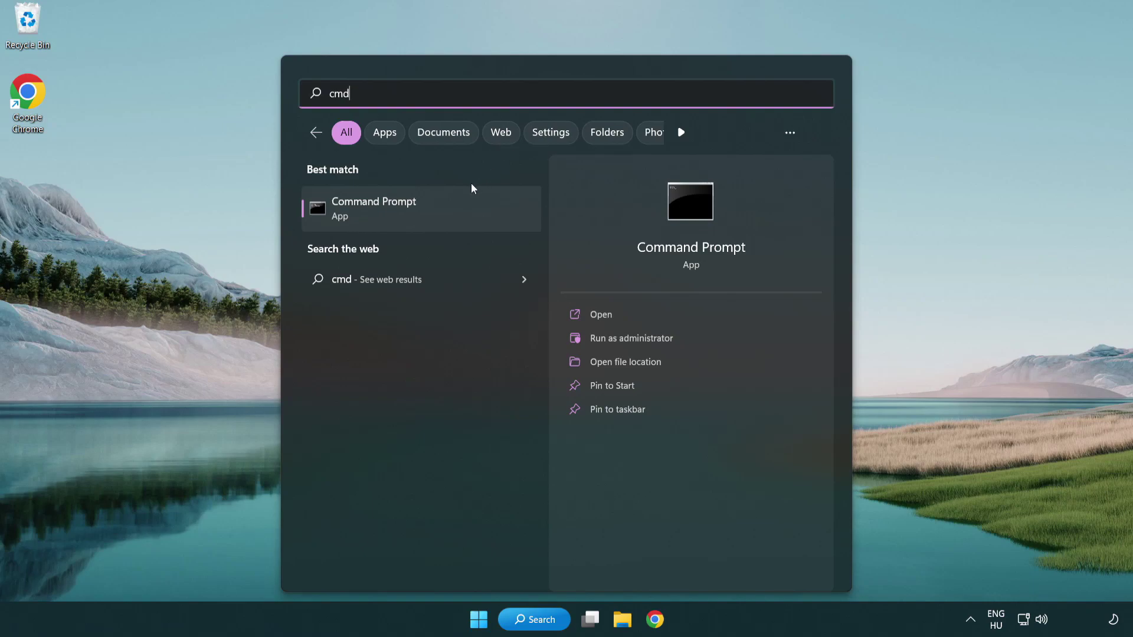
right_click(434, 216)
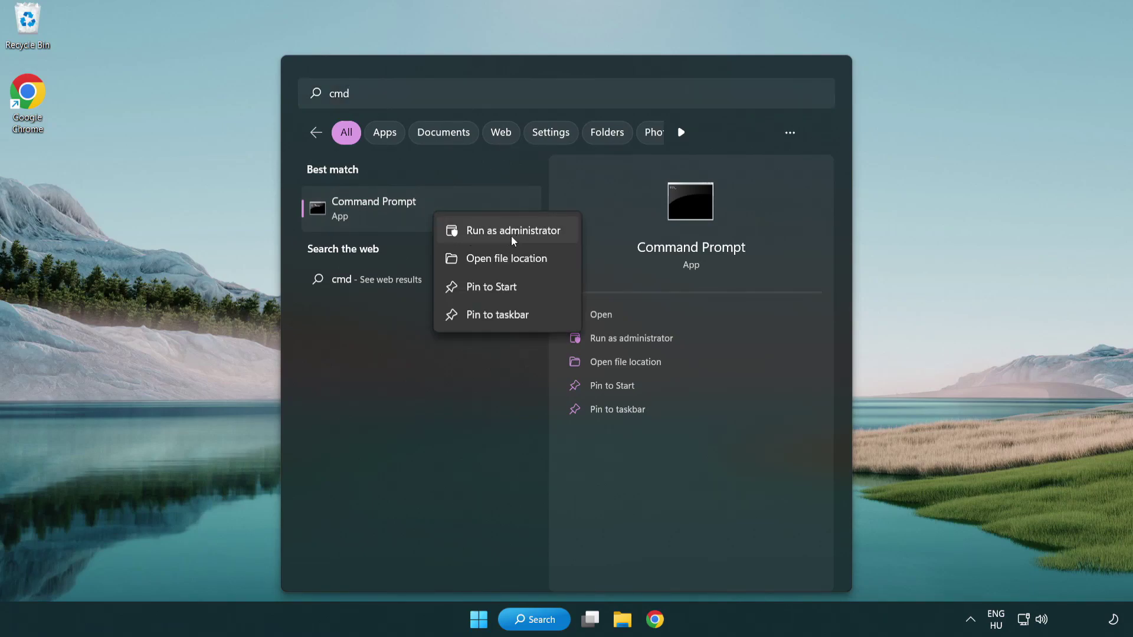
left_click(511, 236)
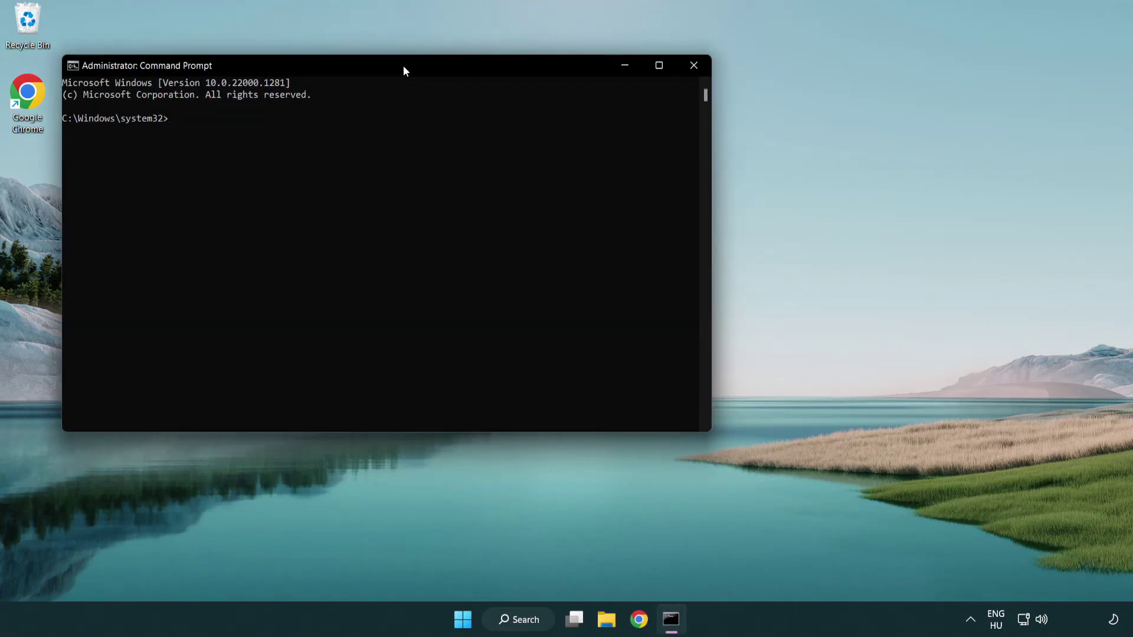
left_click_drag(404, 65, 570, 115)
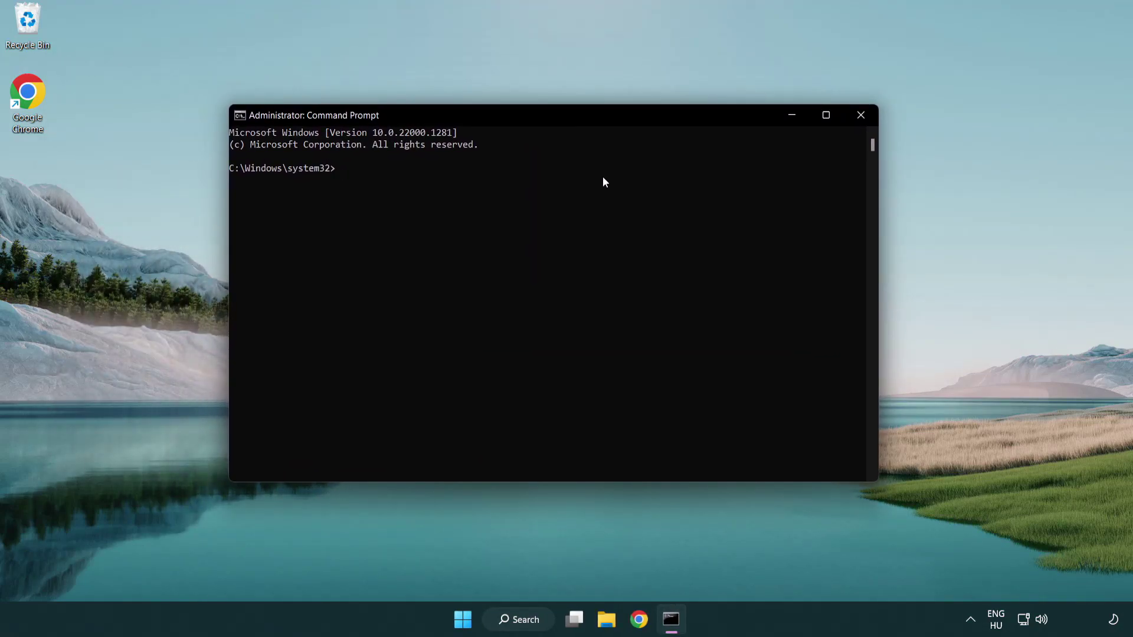
type("sfc")
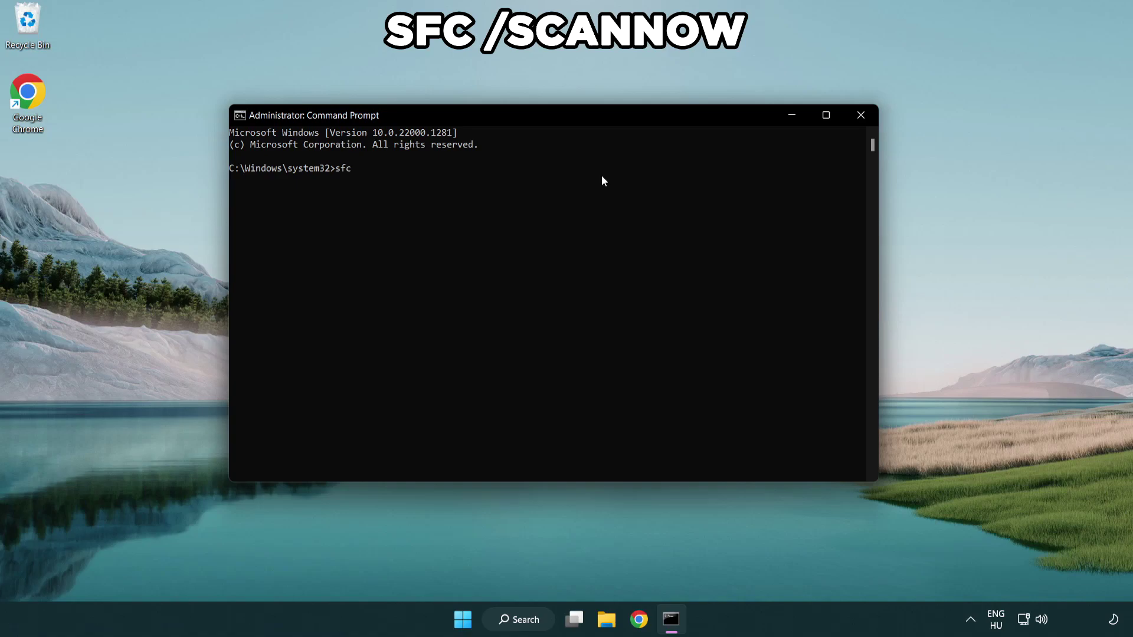
type(" /scannow")
key("Return")
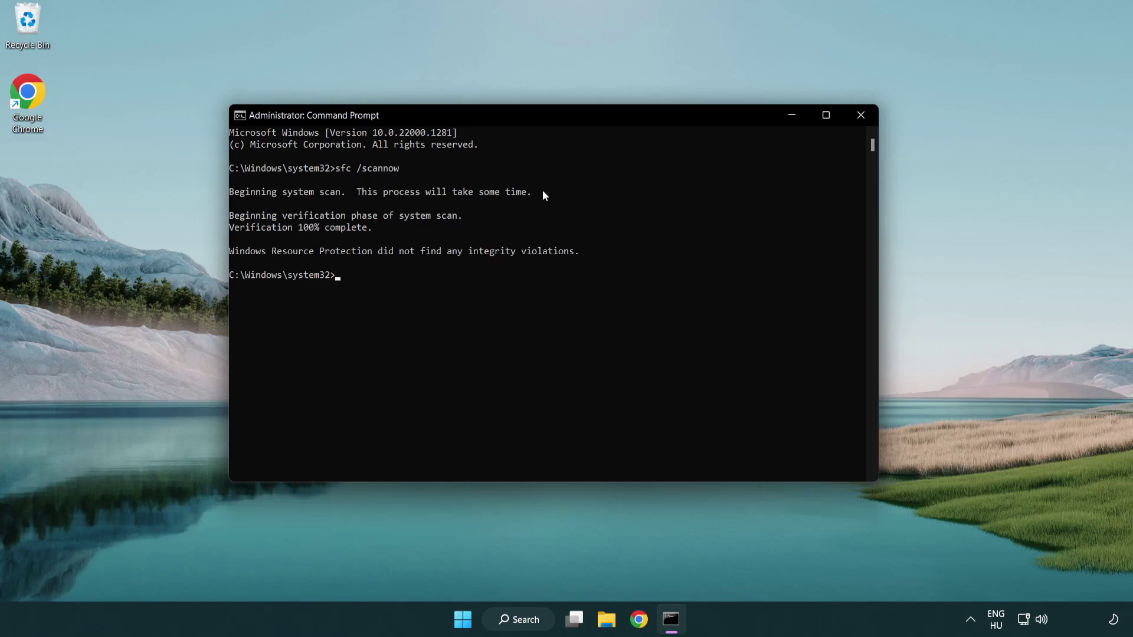
left_click(860, 115)
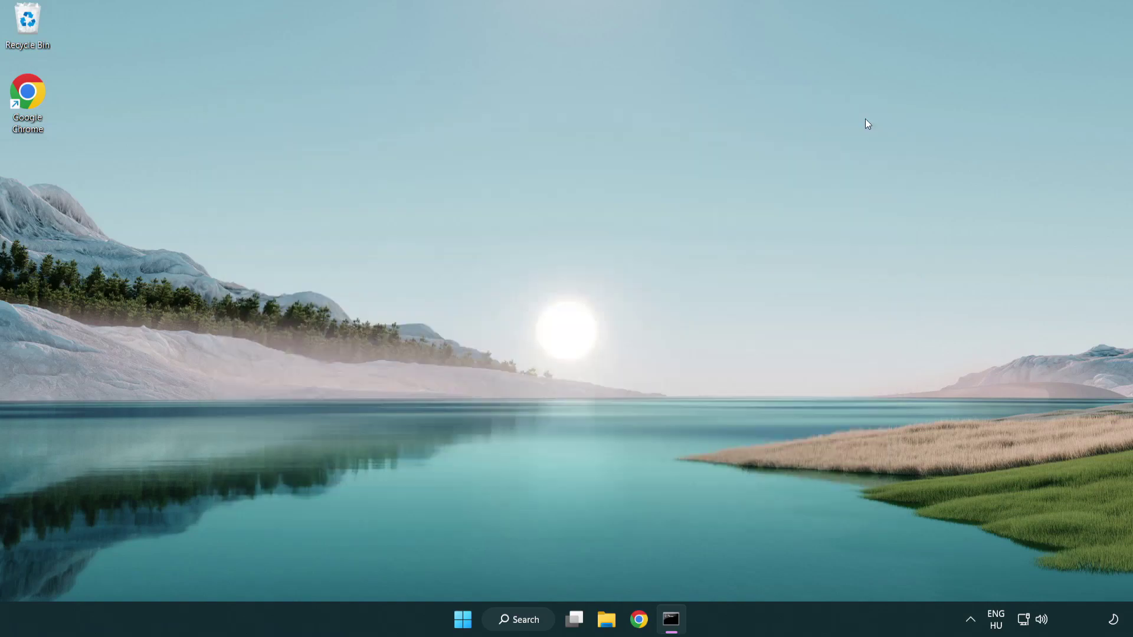
left_click(462, 619)
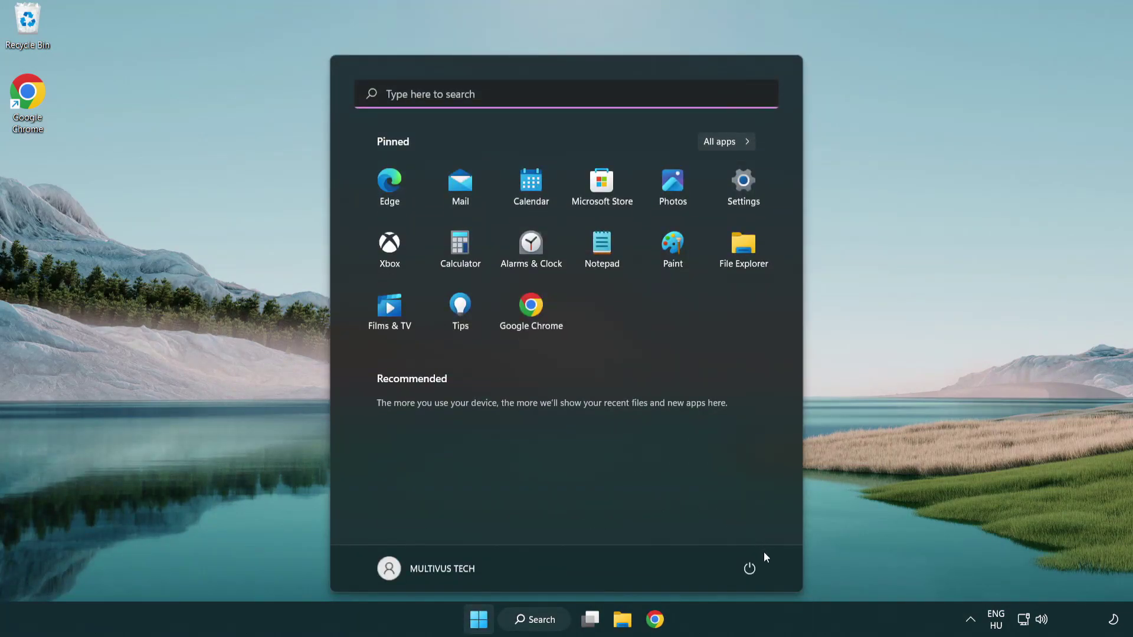
left_click(751, 569)
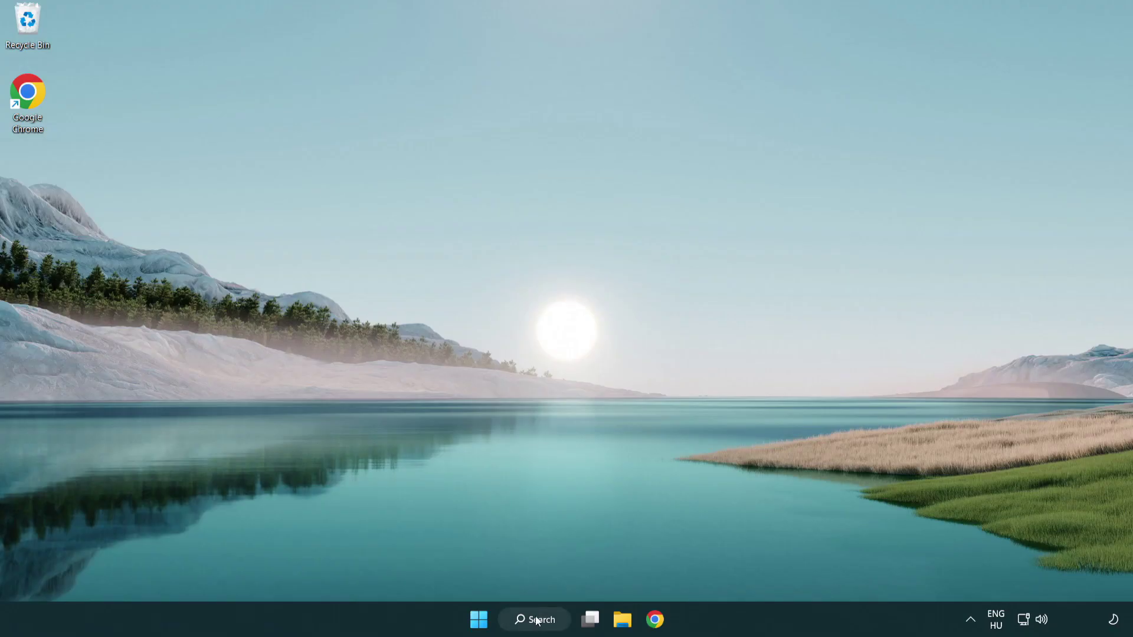
Search Windows for 'security' and launch the Windows Security app.
left_click(538, 620)
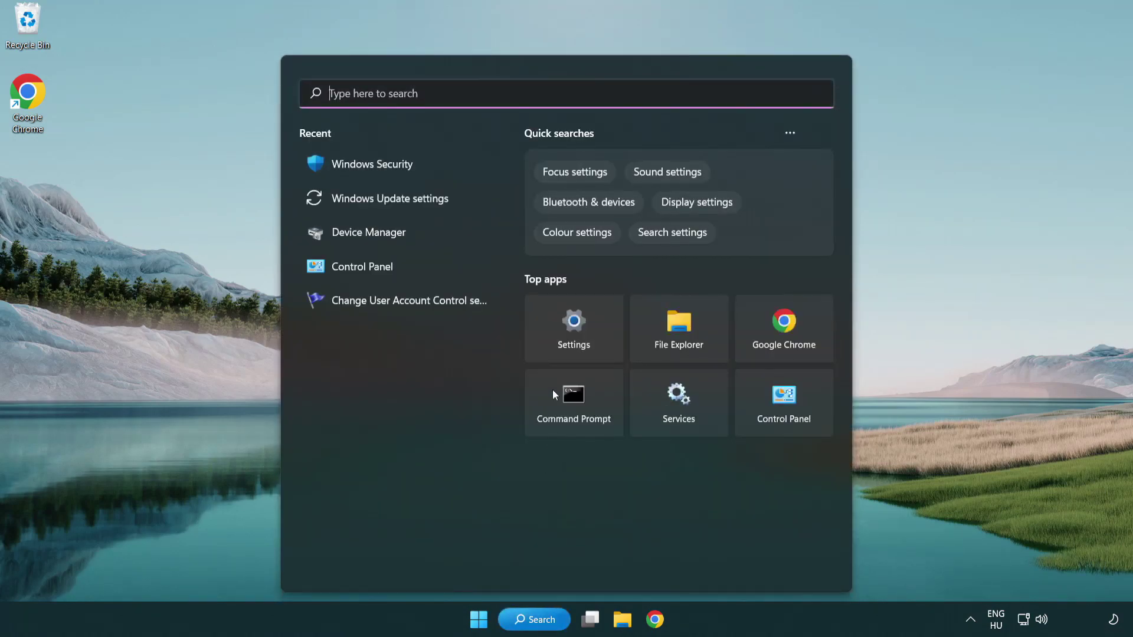
type("se")
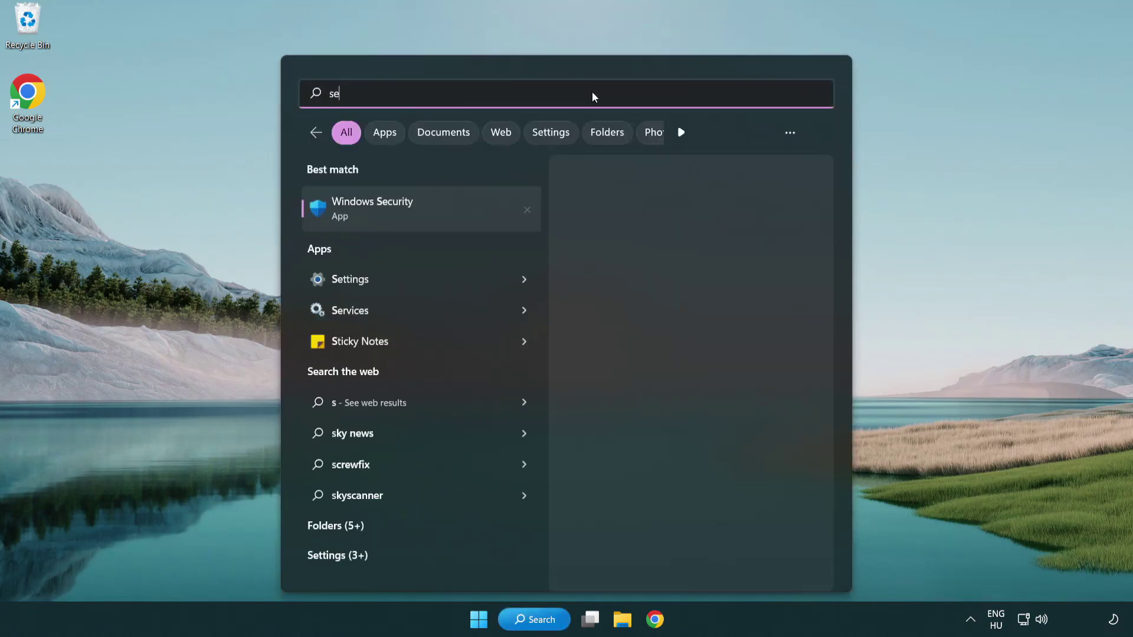
type("curi")
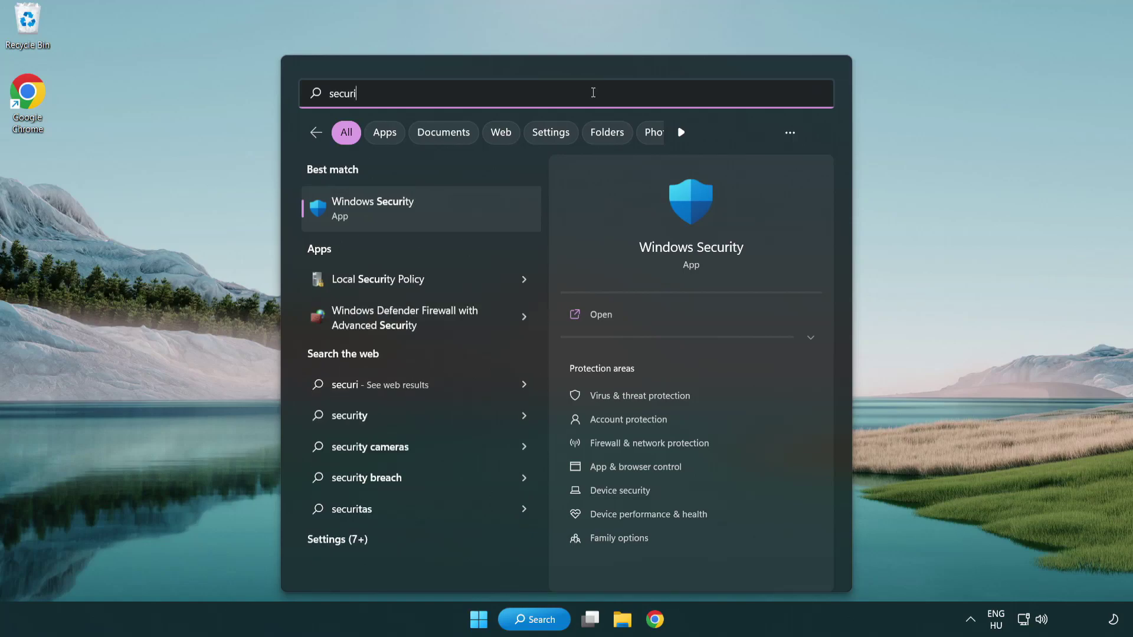
type("ty")
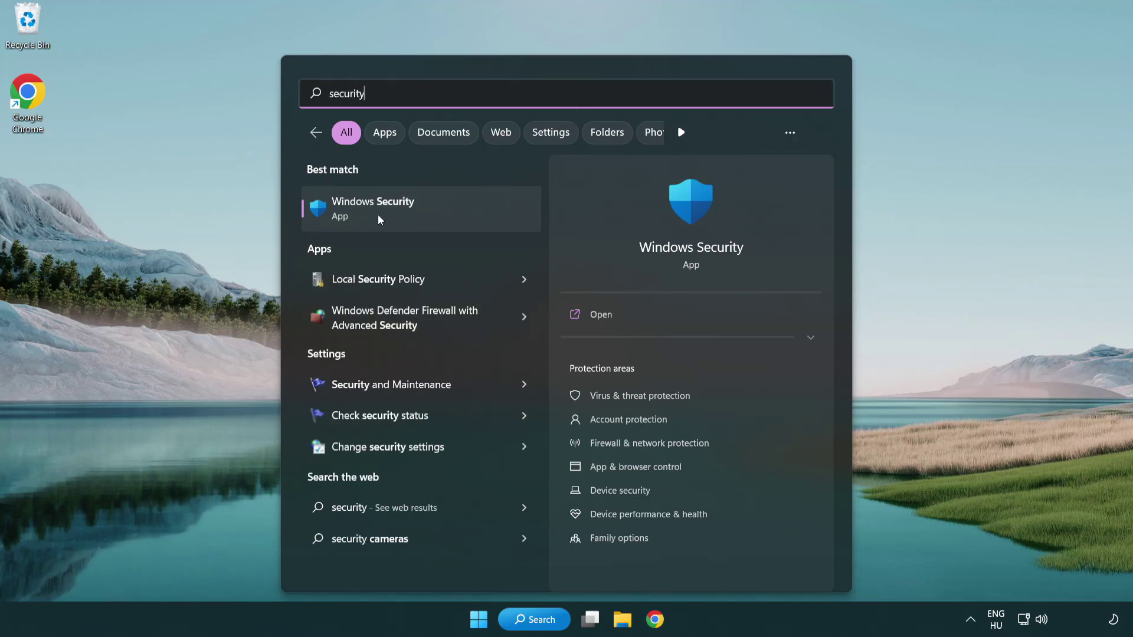
left_click(463, 213)
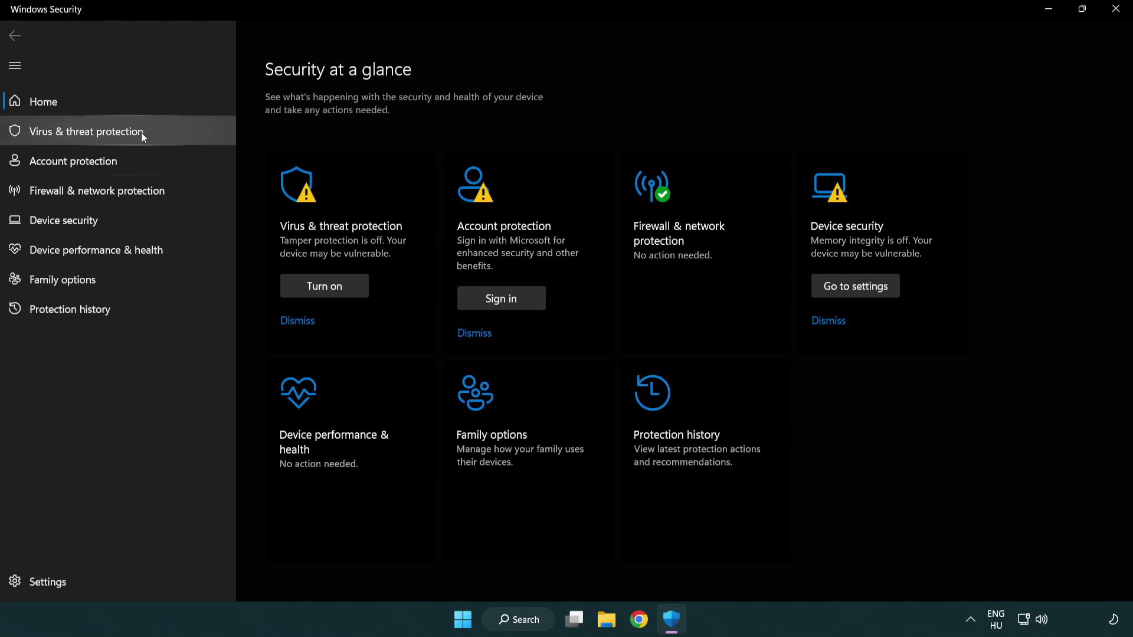
Go through Virus & threat protection settings to the Add or remove exclusions page.
left_click(171, 130)
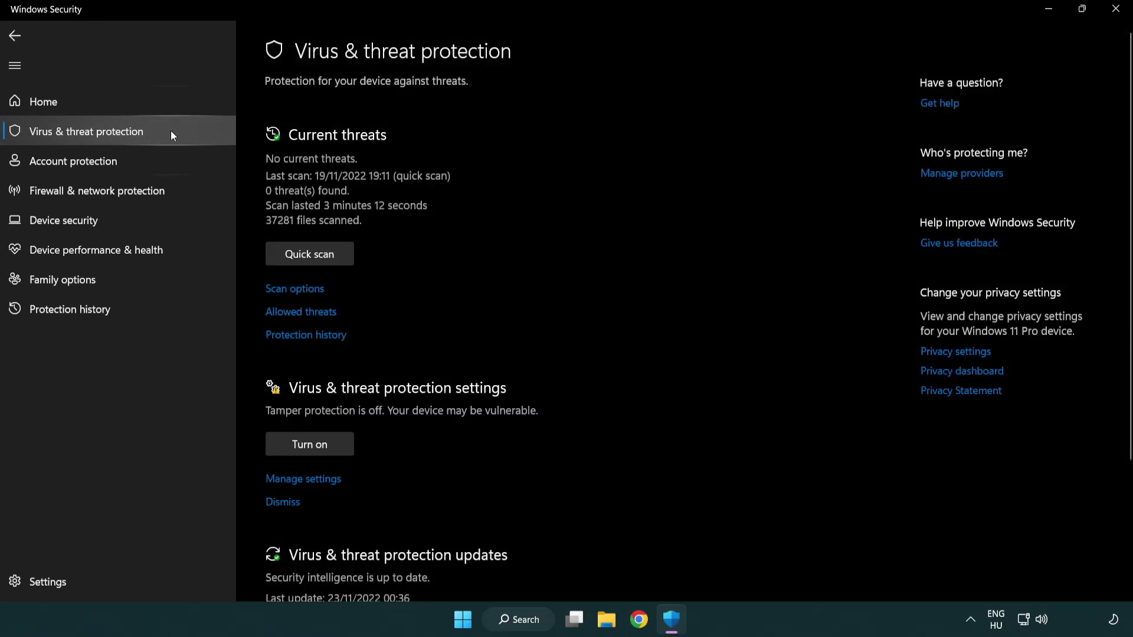
scroll(332, 256, "down", 1)
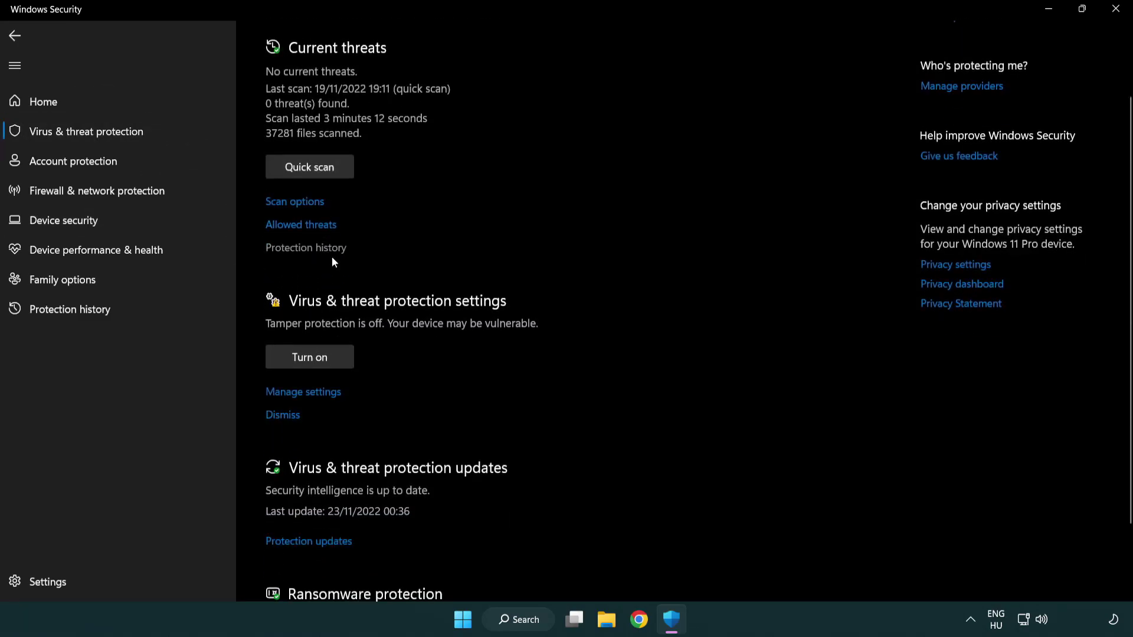
left_click(300, 393)
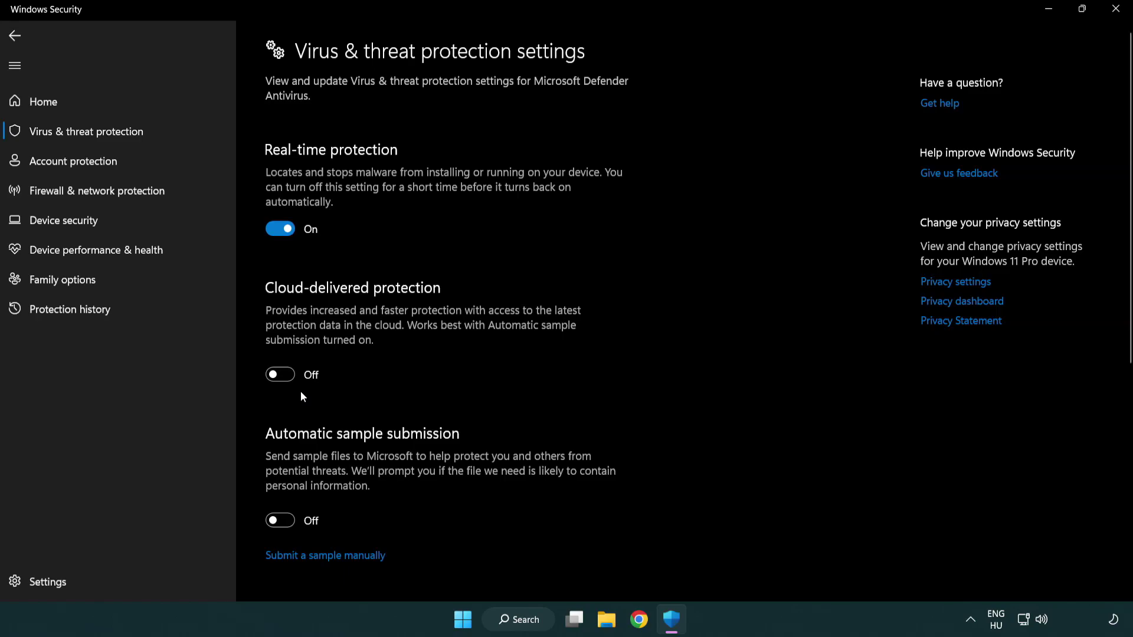
scroll(301, 392, "down", 2)
scroll(301, 392, "down", 2)
scroll(301, 392, "down", 2)
scroll(301, 391, "down", 2)
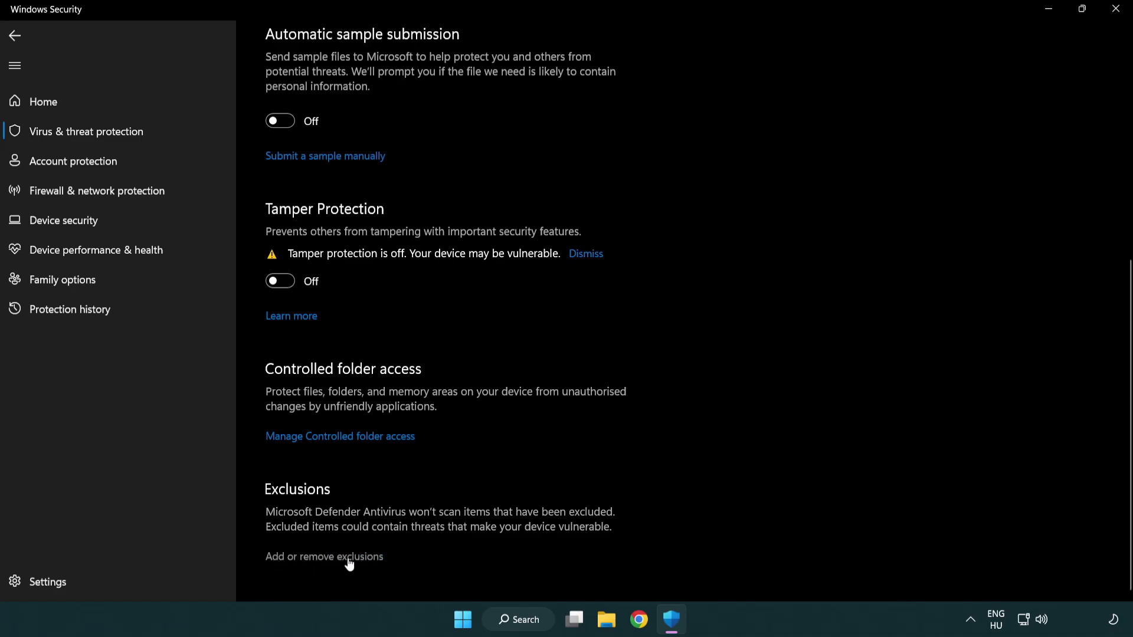
left_click(329, 558)
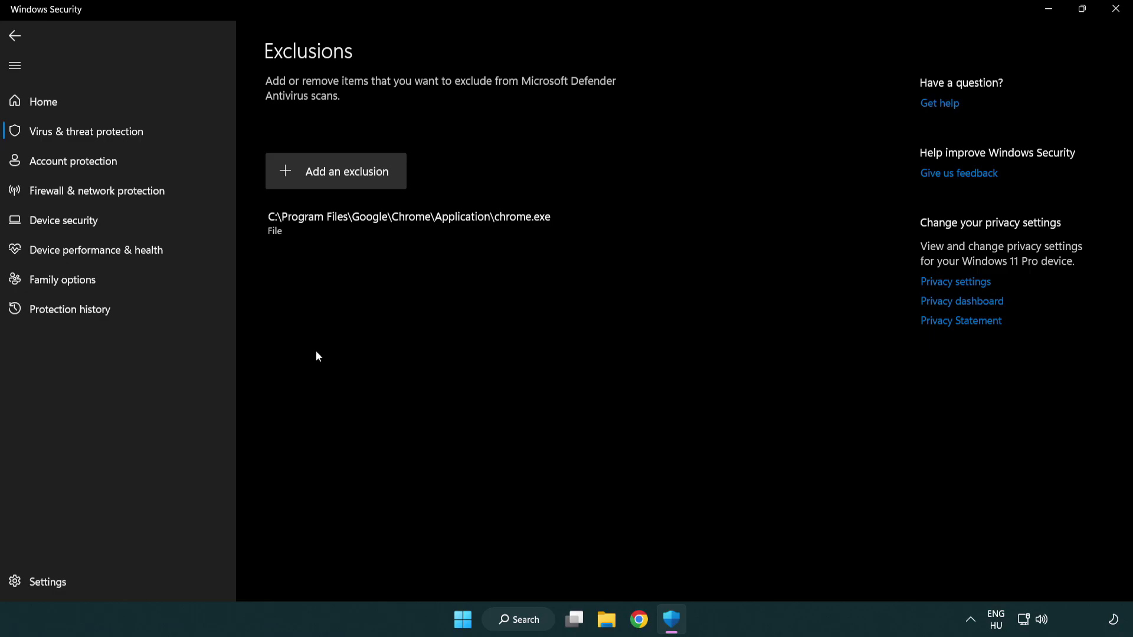
Add the NOT WORKING APP file in C:\Program Files (x86)\NOT WORKING APP as a file exclusion.
left_click(340, 173)
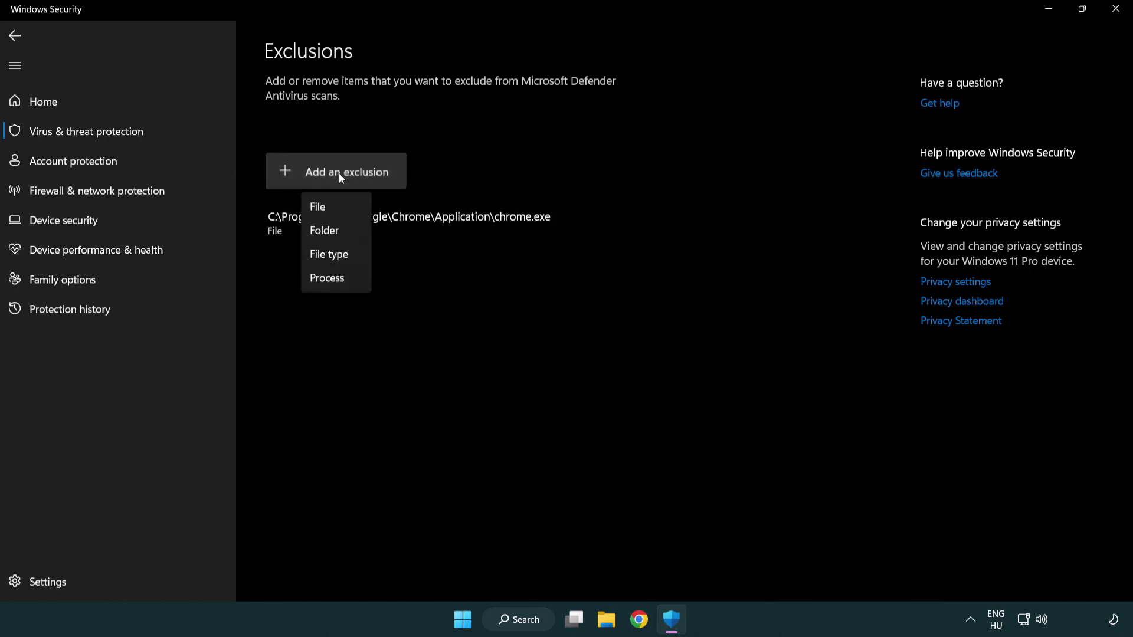
left_click(341, 209)
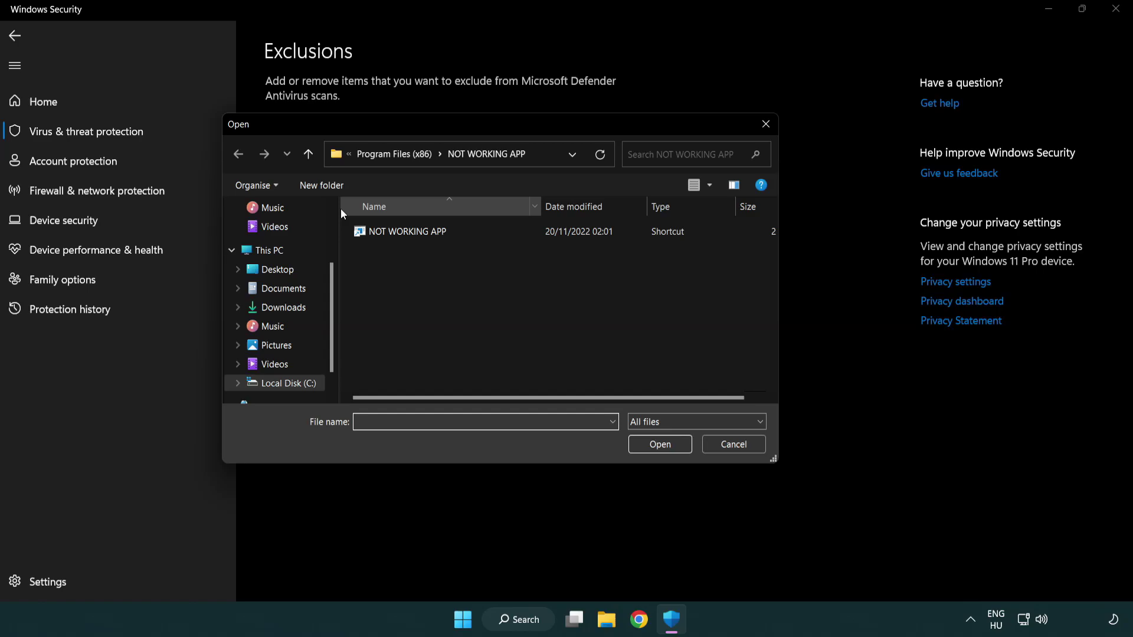
left_click(384, 158)
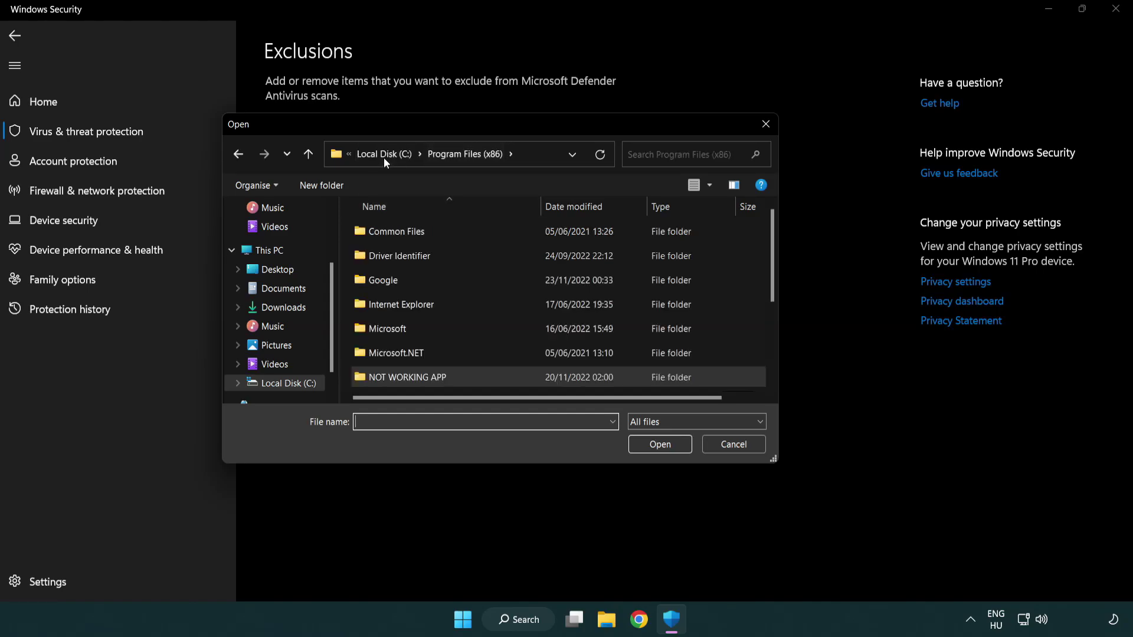
left_click(387, 157)
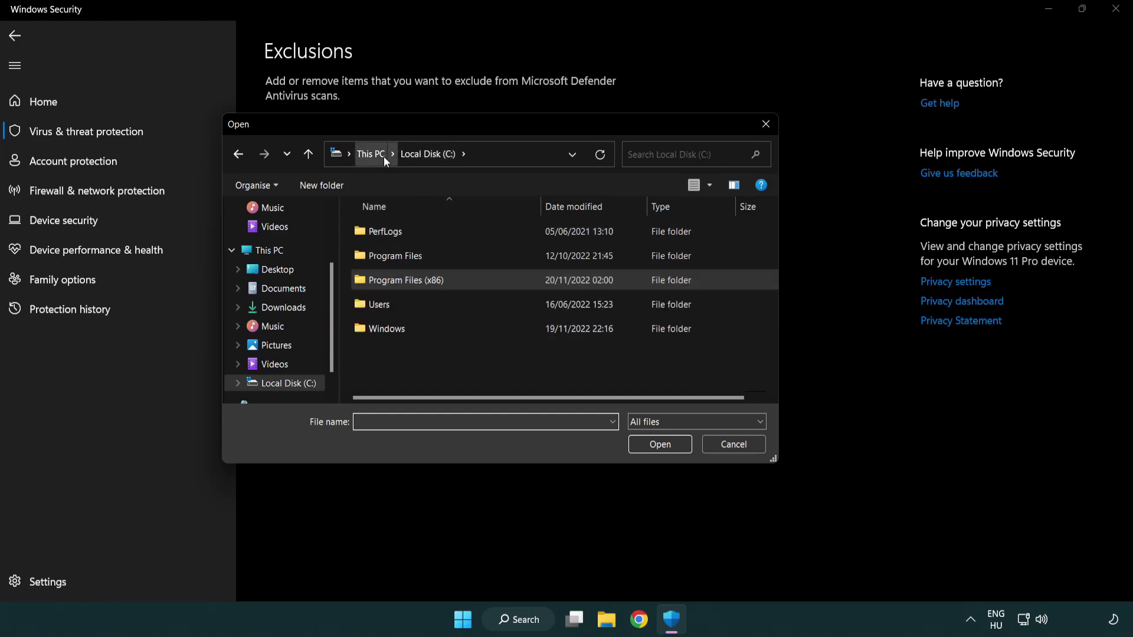
left_click(387, 154)
double_click(414, 380)
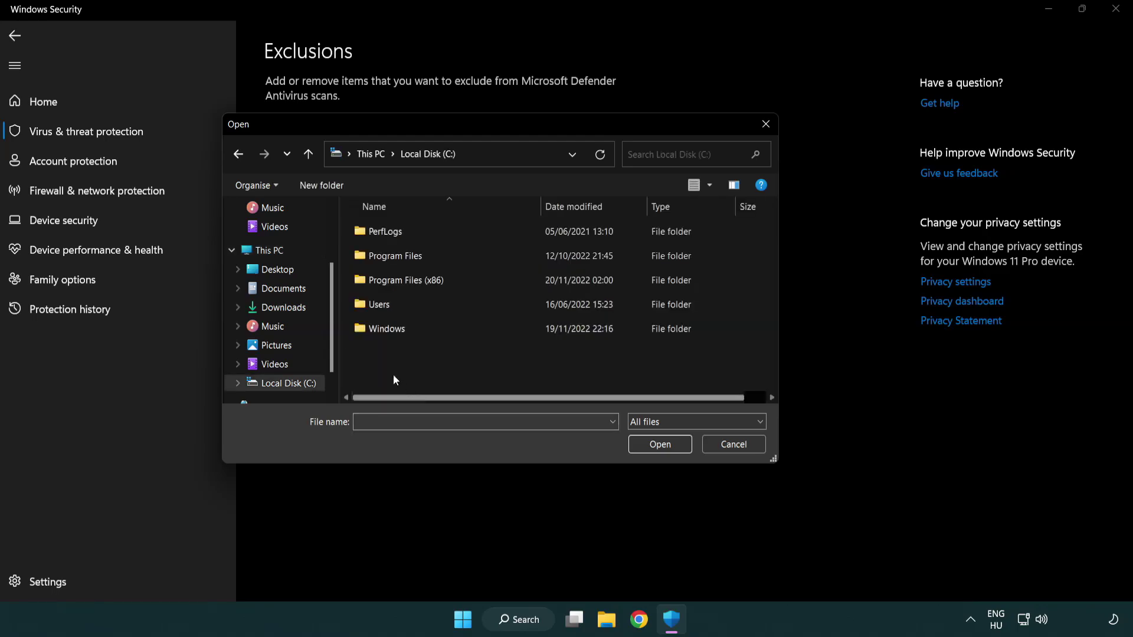
double_click(416, 280)
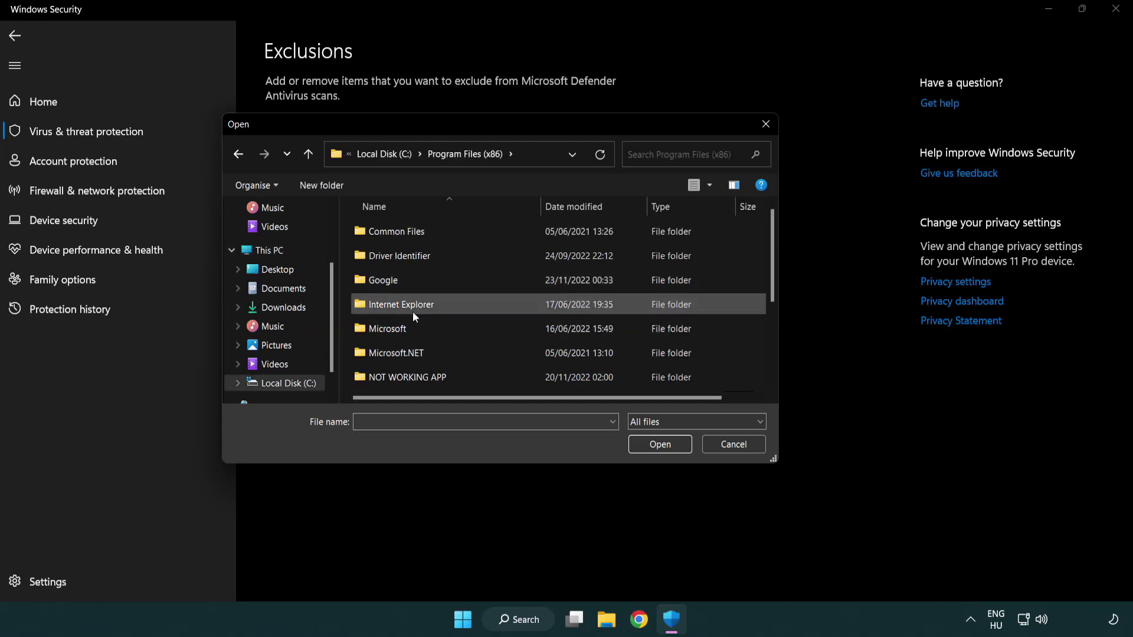
double_click(422, 379)
left_click(399, 230)
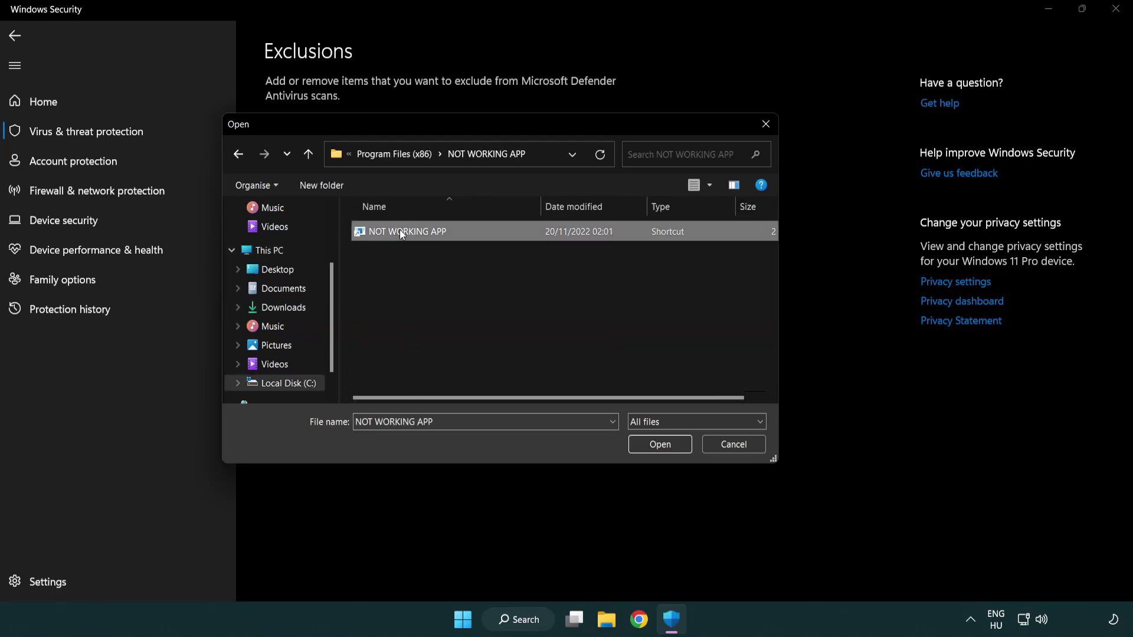
left_click(660, 444)
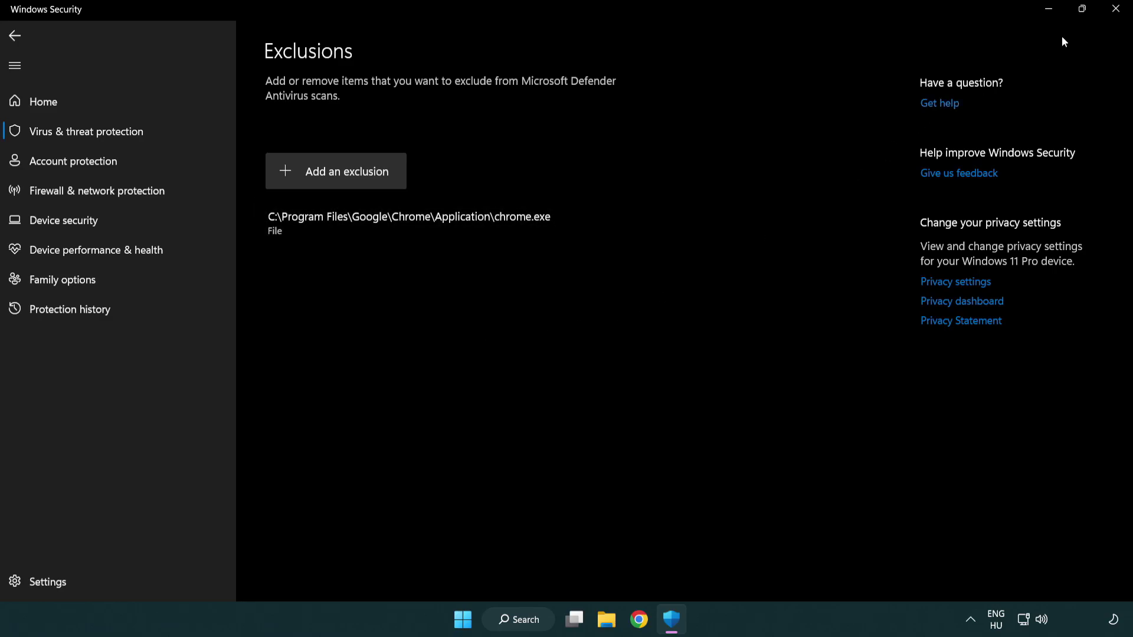
Close Windows Security and show the Start menu's power options, with Sleep and Shut down.
left_click(1117, 11)
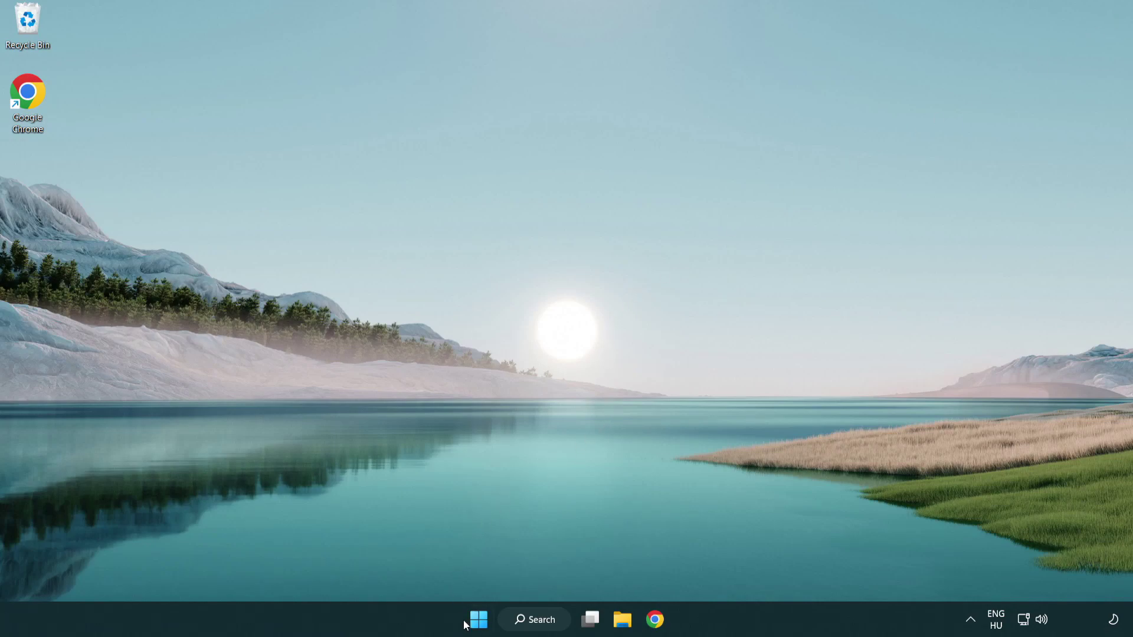
left_click(478, 619)
left_click(752, 569)
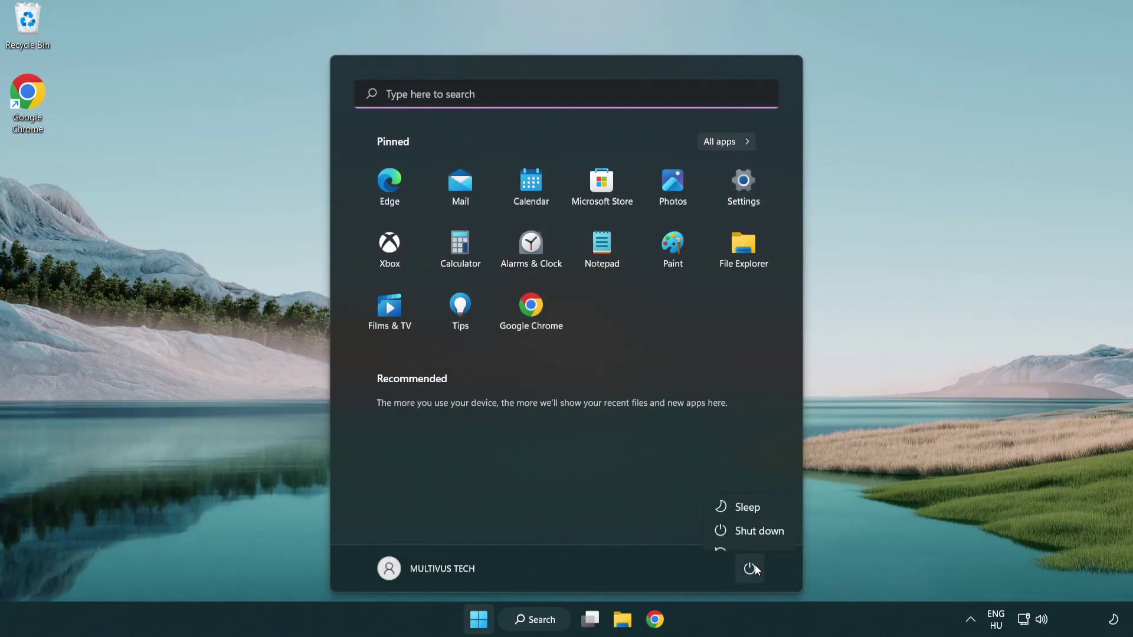